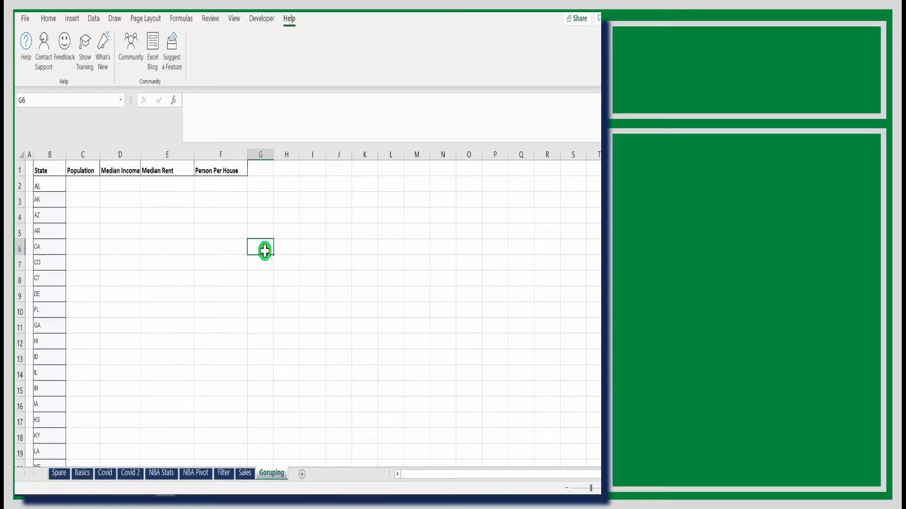
pyautogui.click(218, 121)
pyautogui.rightClick(219, 122)
pyautogui.click(236, 192)
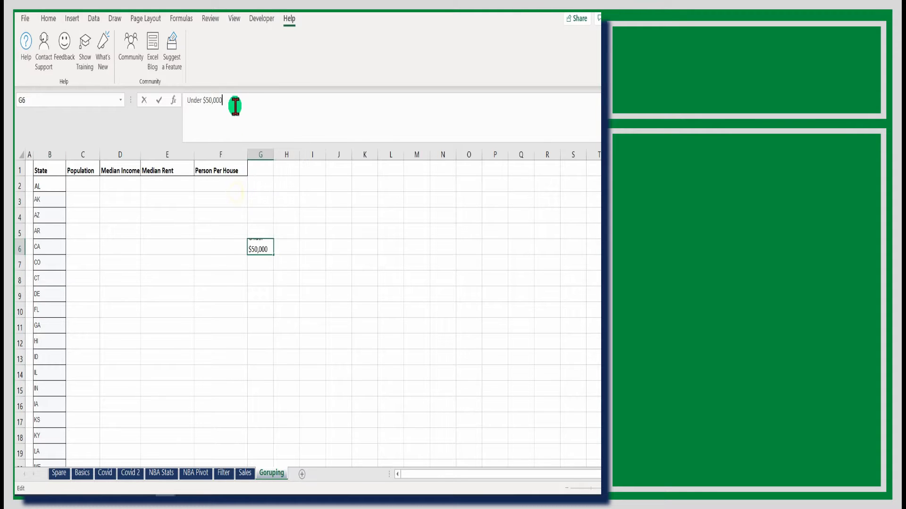
pyautogui.moveTo(235, 104); pyautogui.dragTo(135, 82)
pyautogui.press('BackSpace')
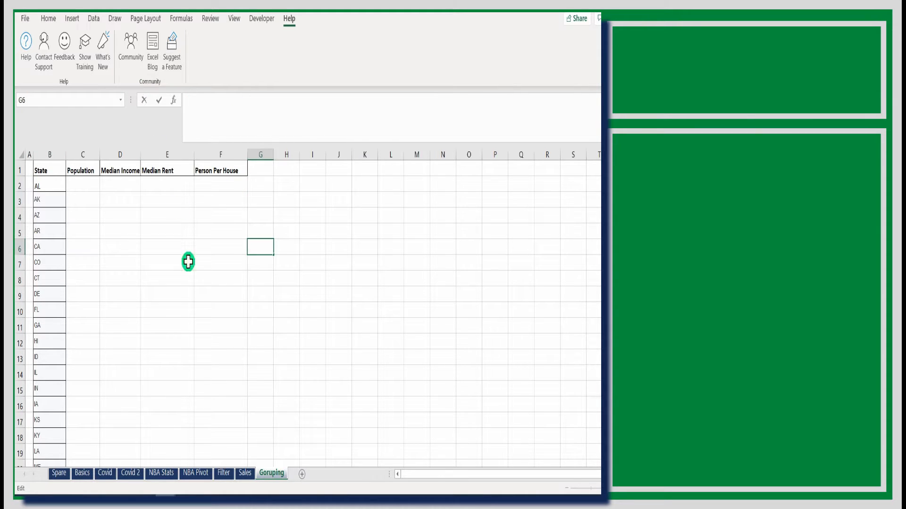
pyautogui.click(188, 282)
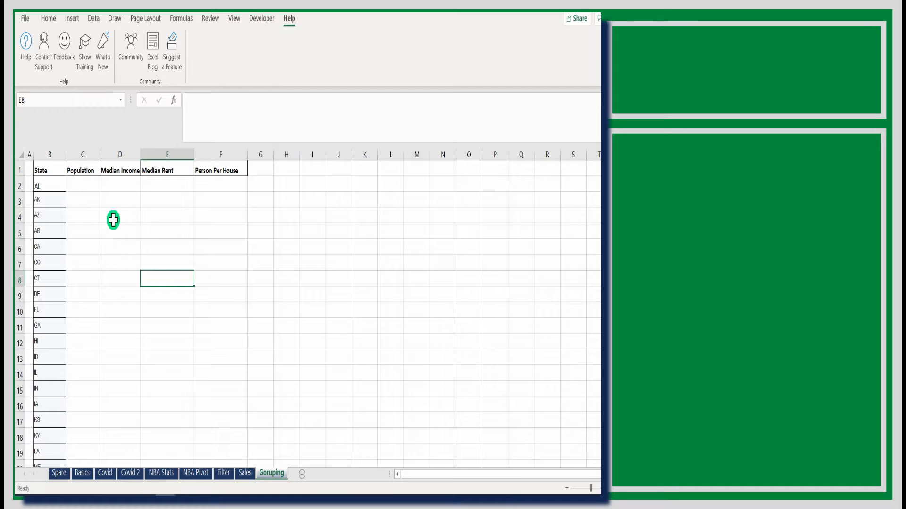
# Convert the AL entry in cell B2 to the Geography data type.
pyautogui.moveTo(75, 170); pyautogui.dragTo(210, 164)
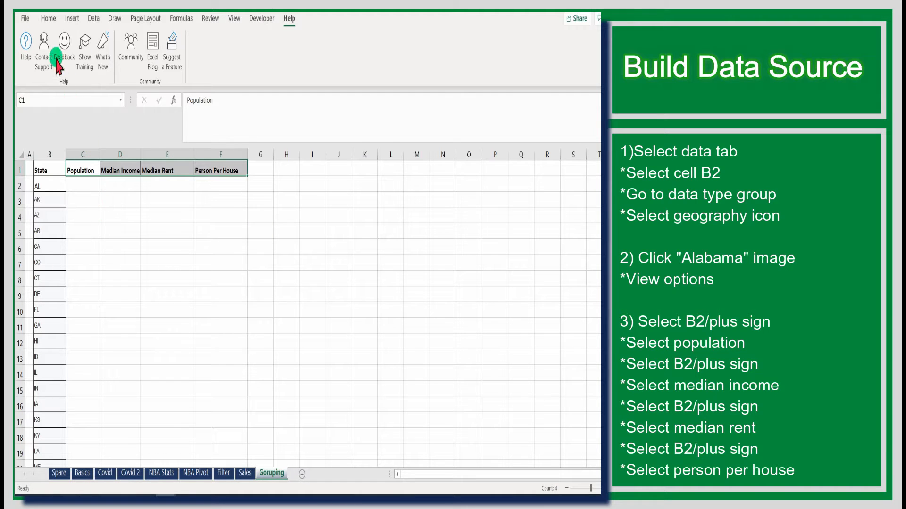
pyautogui.click(93, 18)
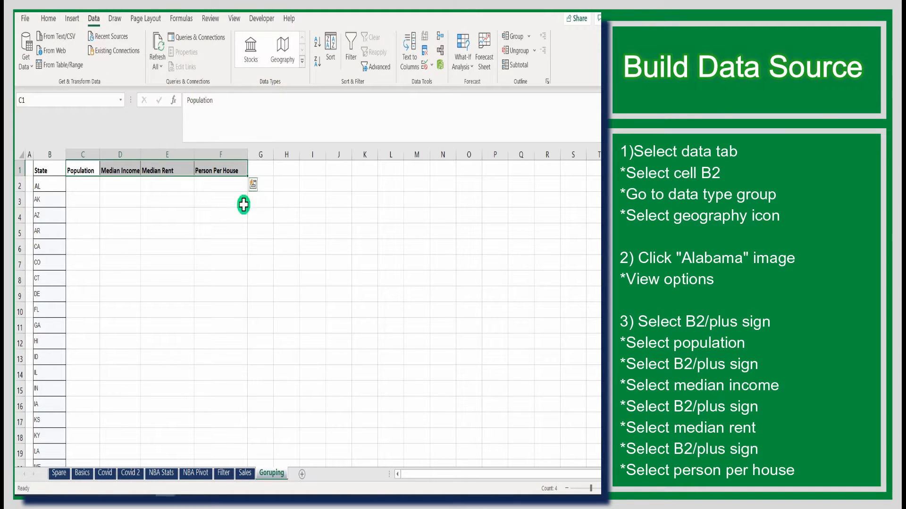
pyautogui.click(212, 245)
pyautogui.click(56, 184)
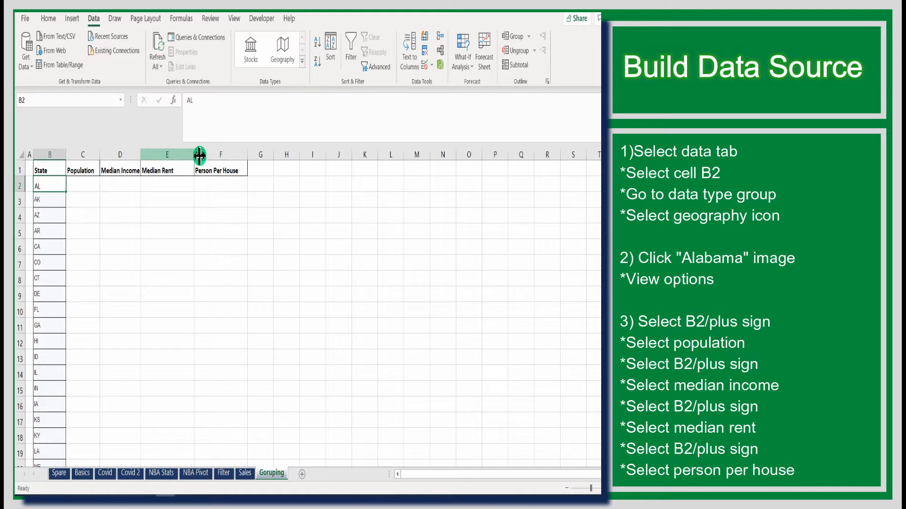
pyautogui.click(284, 53)
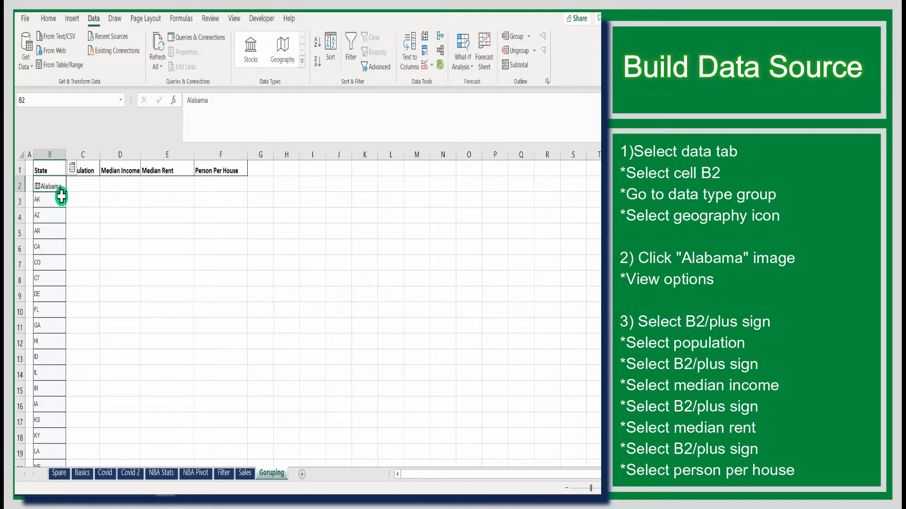
# Check Alabama's data card in B2 and extract its Population field into C2.
pyautogui.click(38, 187)
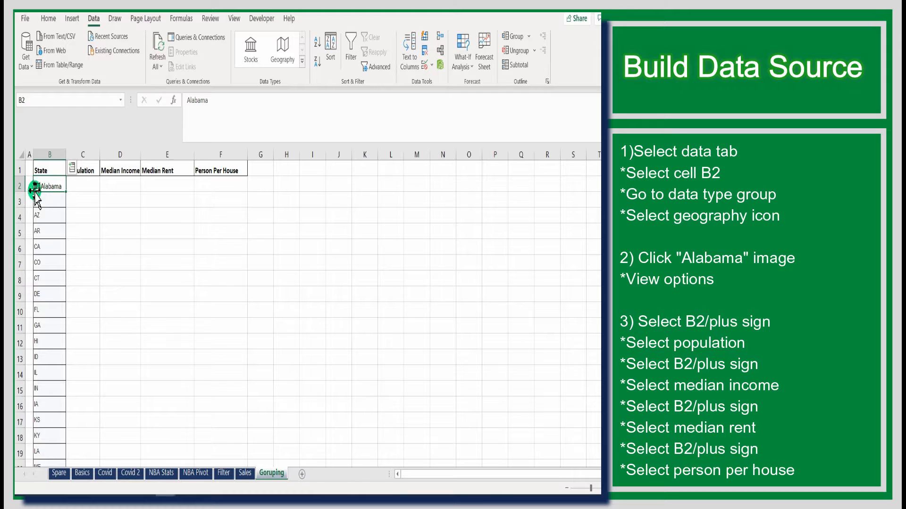
pyautogui.click(43, 188)
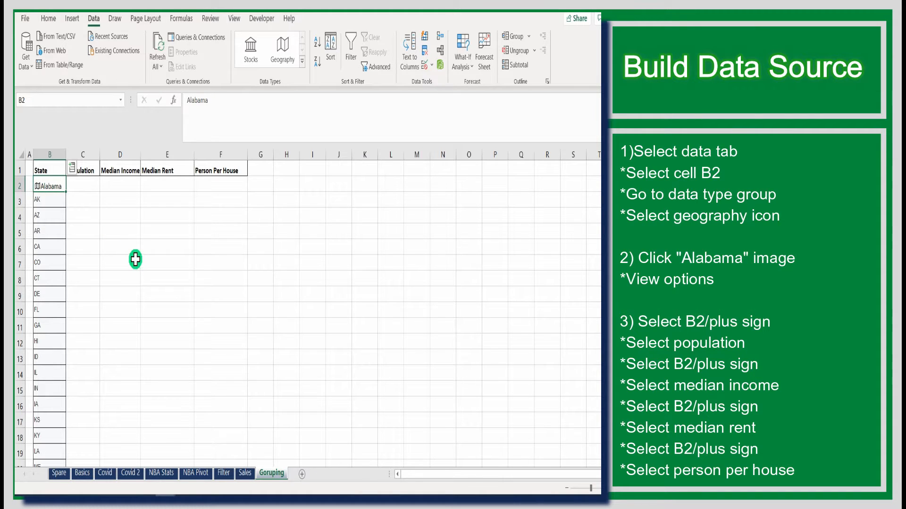
pyautogui.click(72, 167)
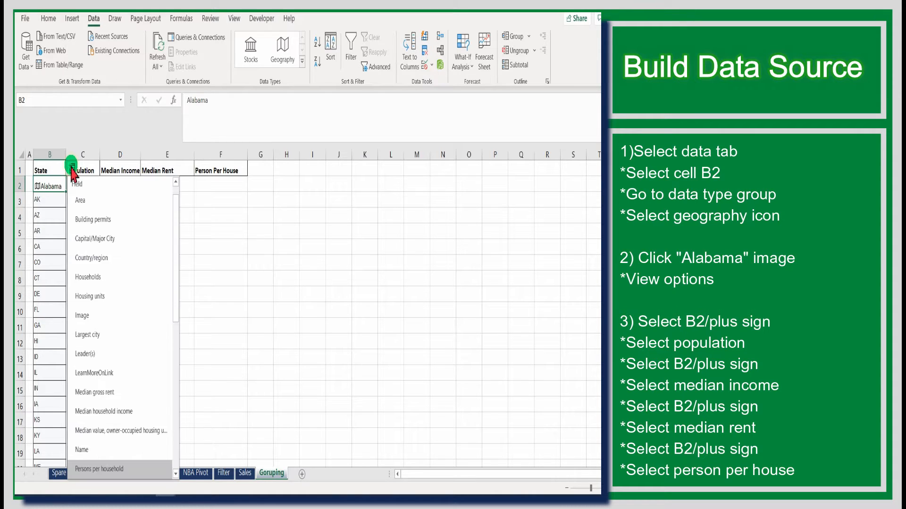
pyautogui.scroll(-1, 130, 304)
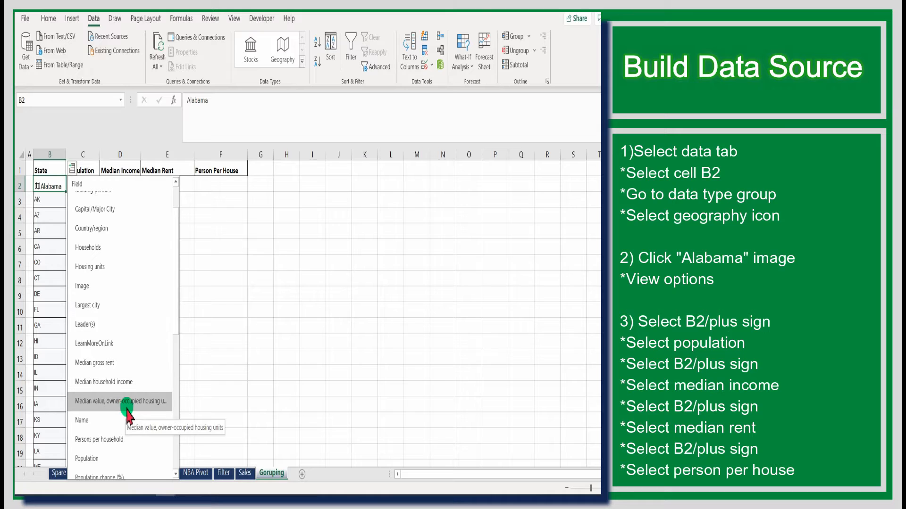
pyautogui.scroll(-1, 125, 418)
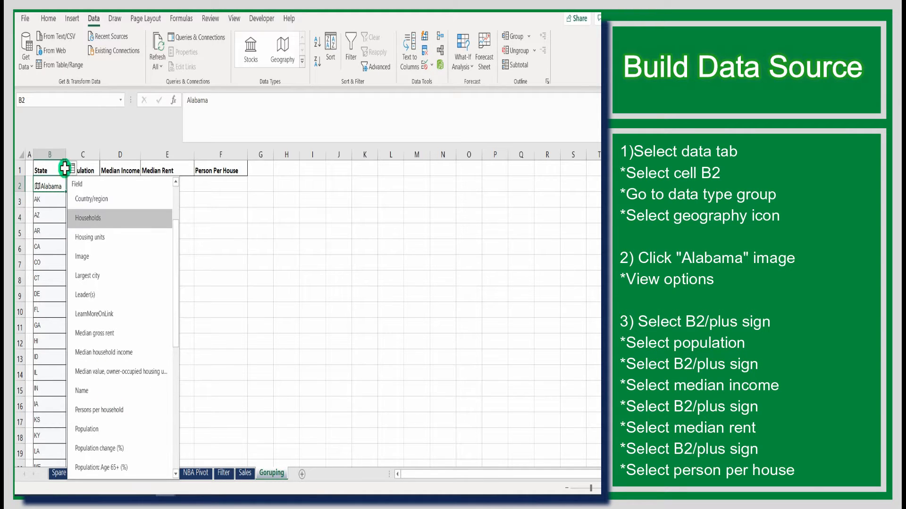
pyautogui.click(93, 430)
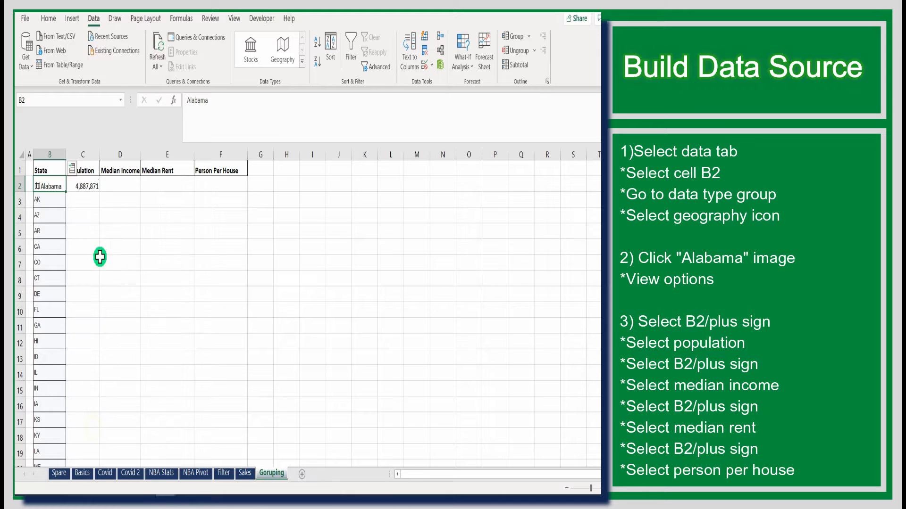
# Extract the Median household income field of Alabama into the Median Income column.
pyautogui.click(70, 168)
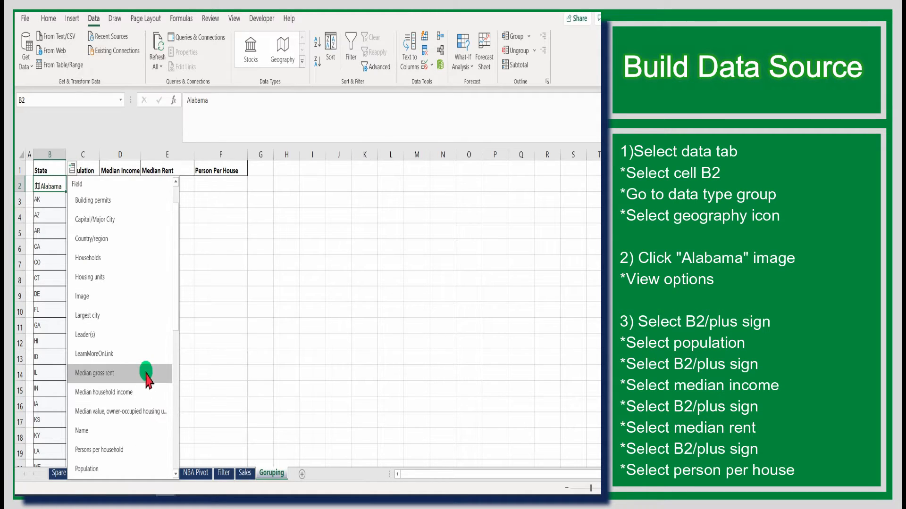
pyautogui.click(210, 373)
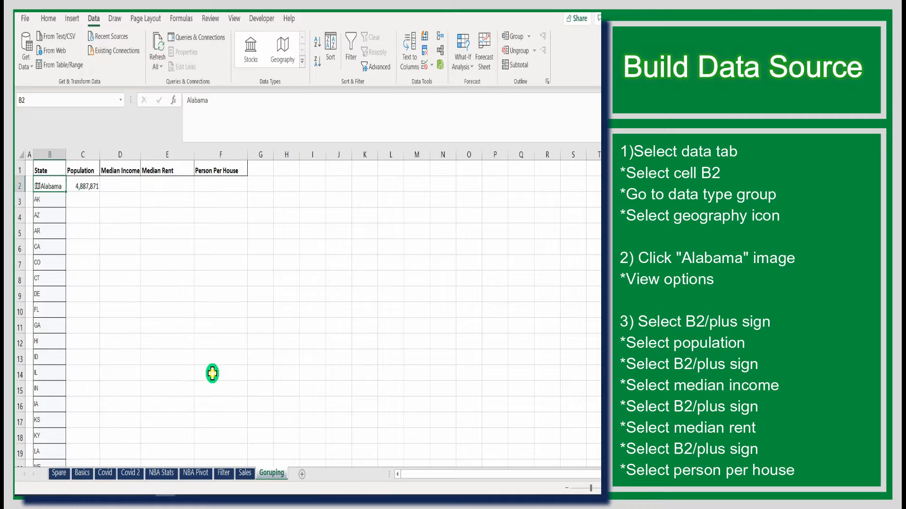
pyautogui.click(56, 187)
pyautogui.click(72, 169)
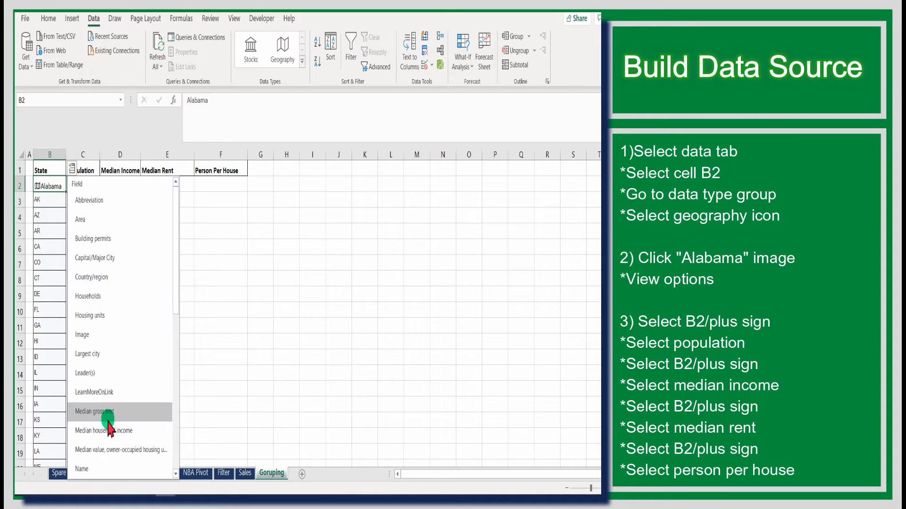
pyautogui.click(108, 425)
pyautogui.click(72, 169)
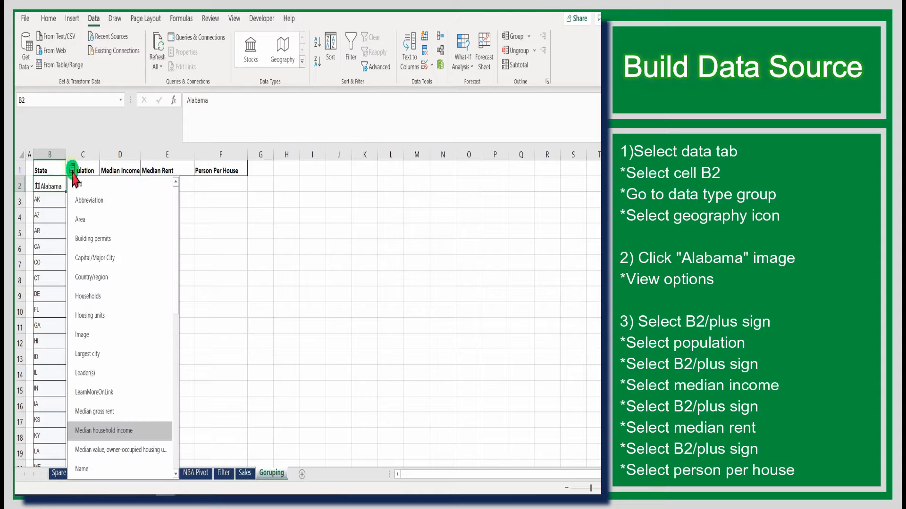
pyautogui.click(260, 340)
# Extract the Median gross rent field of Alabama into the Median Rent column.
pyautogui.click(51, 186)
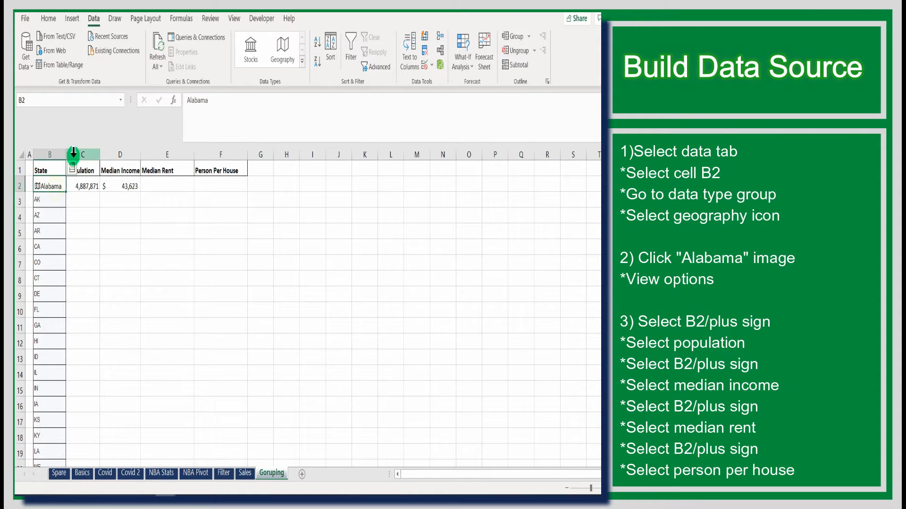
pyautogui.click(72, 168)
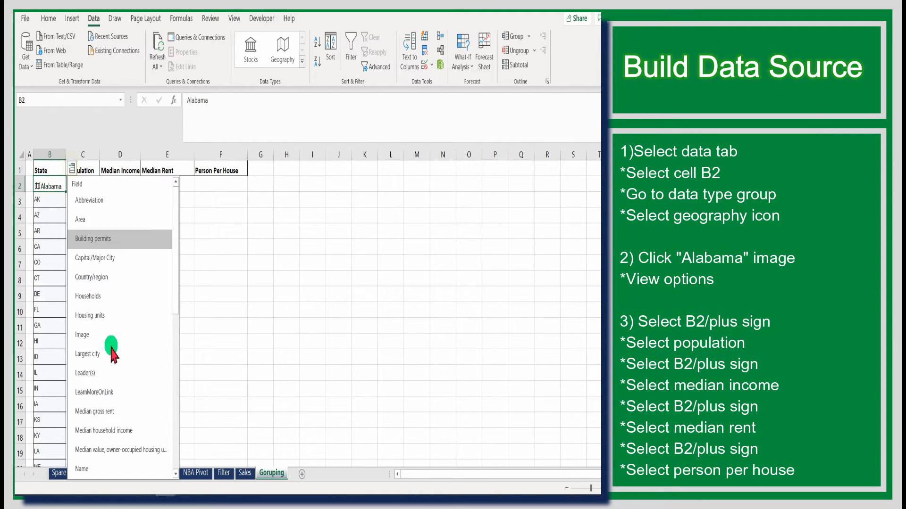
pyautogui.click(121, 430)
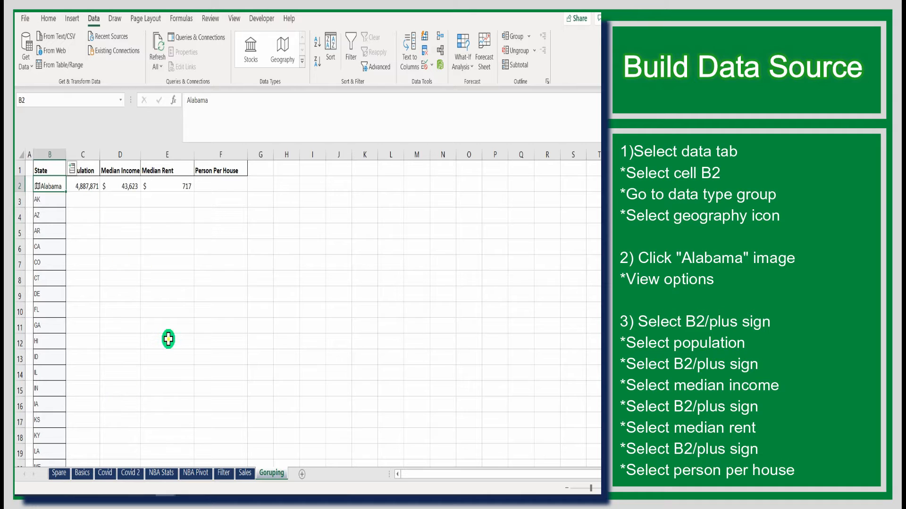
pyautogui.click(168, 339)
# Extract the Persons per household field of Alabama into the Person Per House column.
pyautogui.click(61, 188)
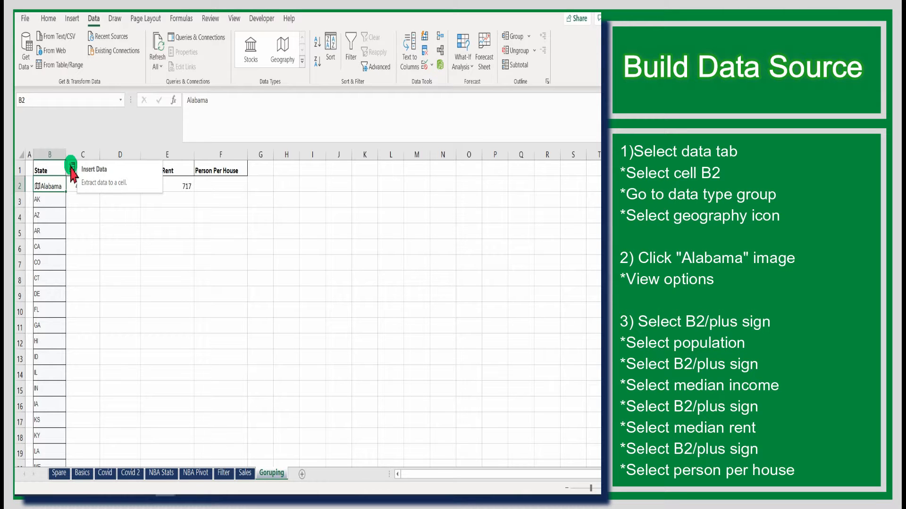
pyautogui.click(72, 167)
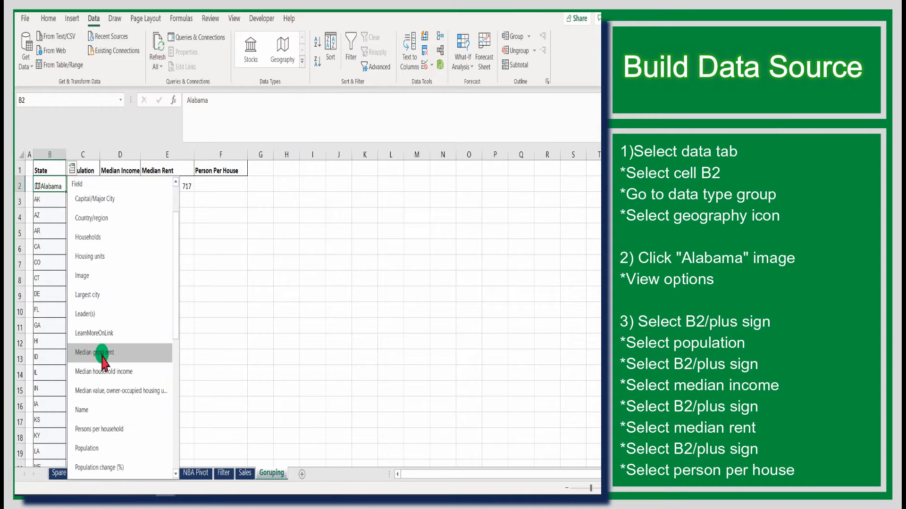
pyautogui.click(103, 425)
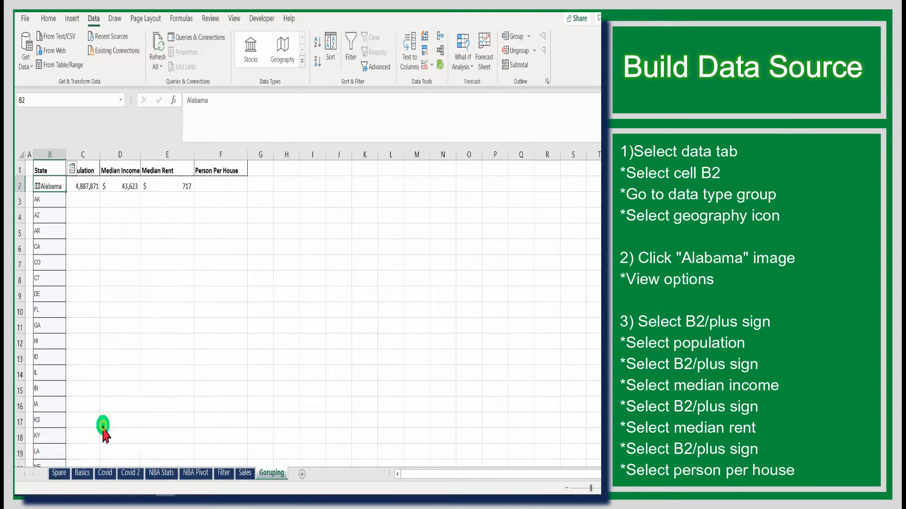
pyautogui.click(307, 347)
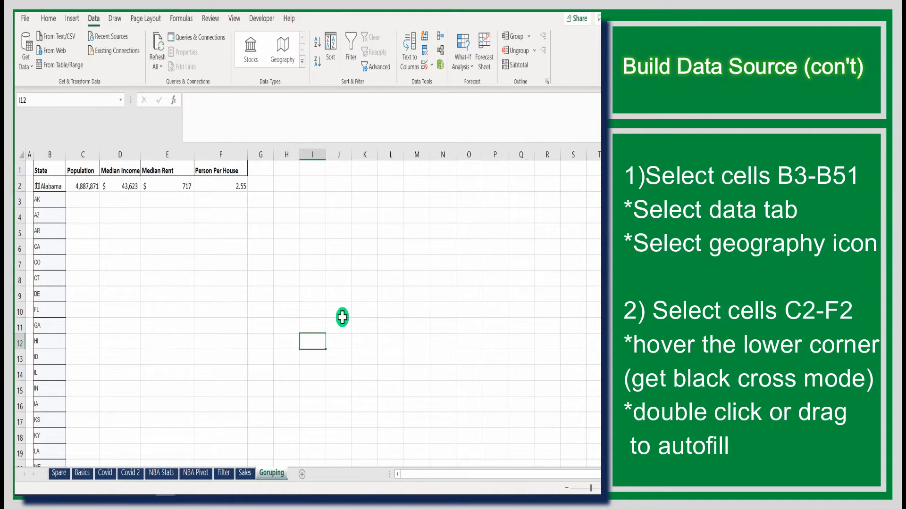
# Convert the remaining state abbreviations in B3:B51 to the Geography data type and check the list.
pyautogui.click(51, 199)
pyautogui.moveTo(51, 200); pyautogui.dragTo(53, 446)
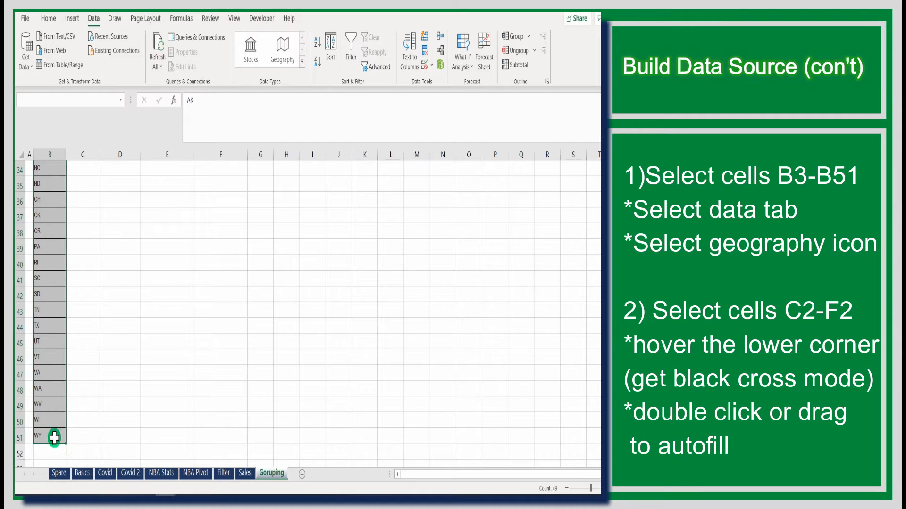
pyautogui.click(280, 52)
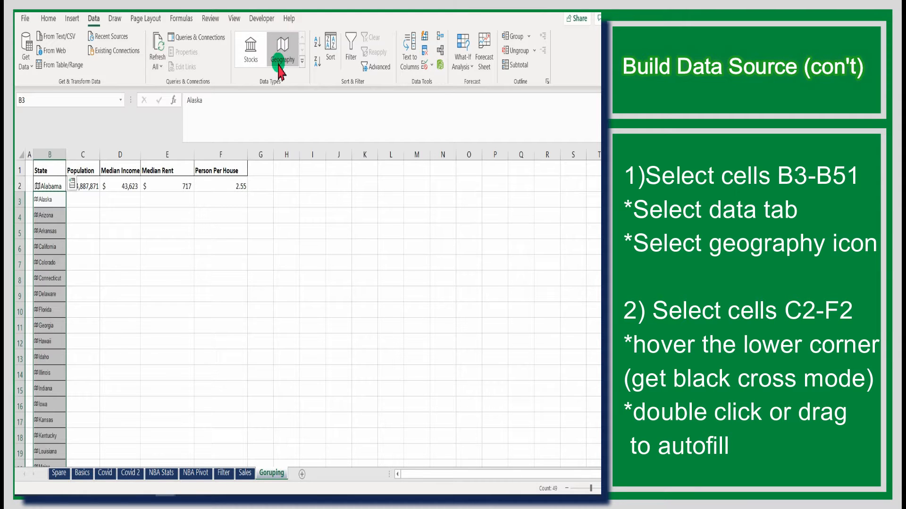
pyautogui.scroll(-9, 103, 327)
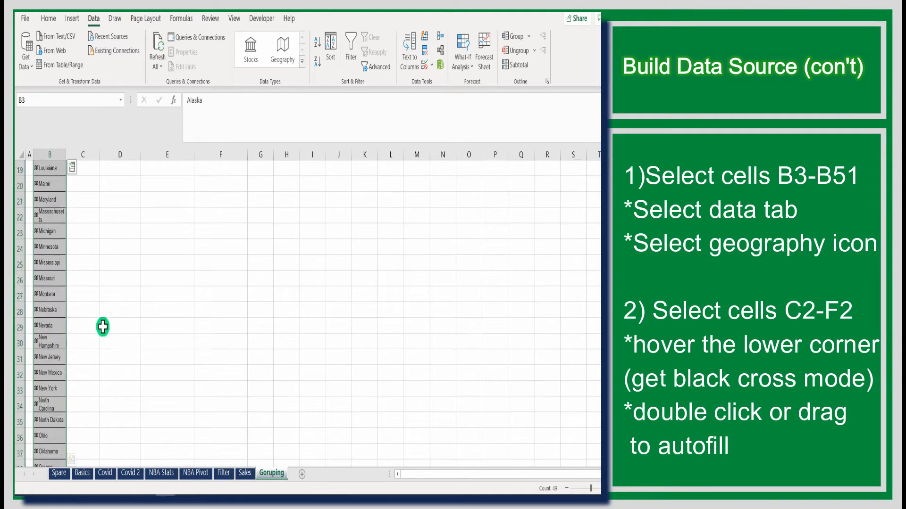
pyautogui.scroll(6, 104, 327)
pyautogui.scroll(3, 107, 329)
pyautogui.click(172, 308)
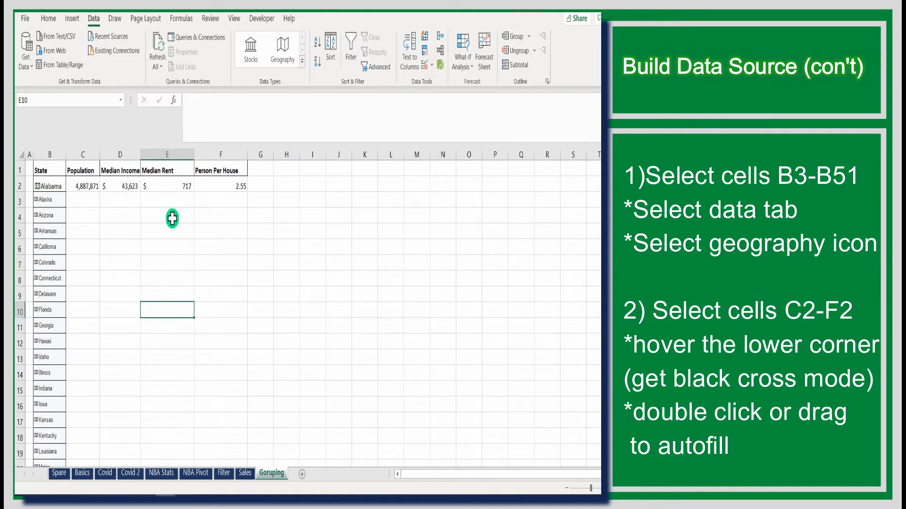
# Autofill the Alabama formulas in C2:F2 down to row 51 and check the filled rows.
pyautogui.click(88, 187)
pyautogui.moveTo(93, 186); pyautogui.dragTo(238, 186)
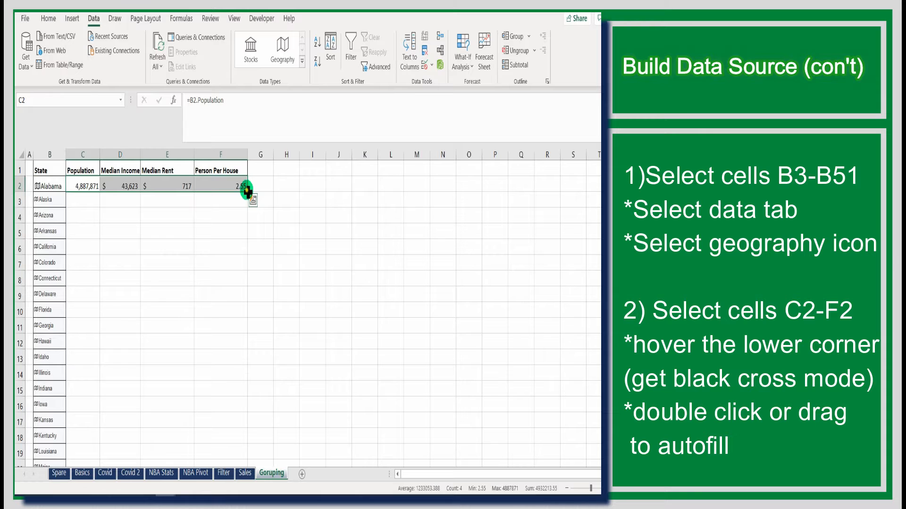
pyautogui.doubleClick(248, 191)
pyautogui.scroll(-6, 302, 293)
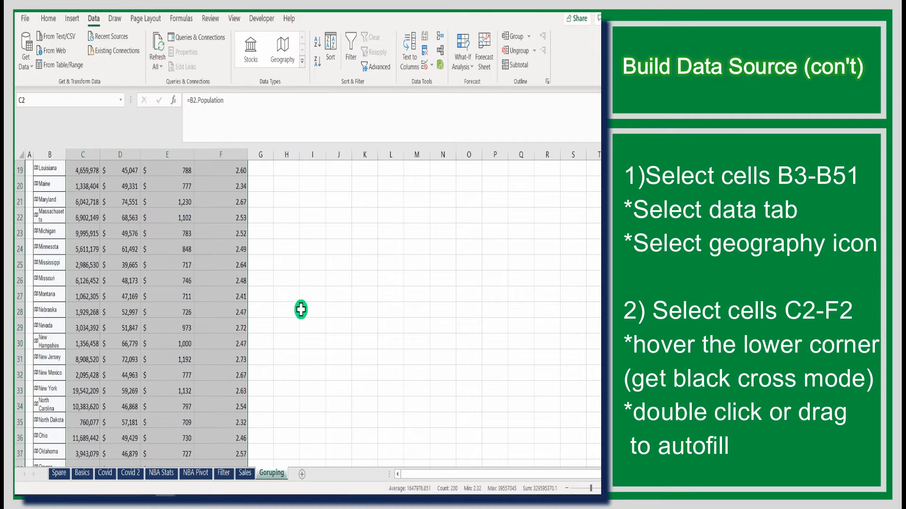
pyautogui.scroll(-6, 301, 310)
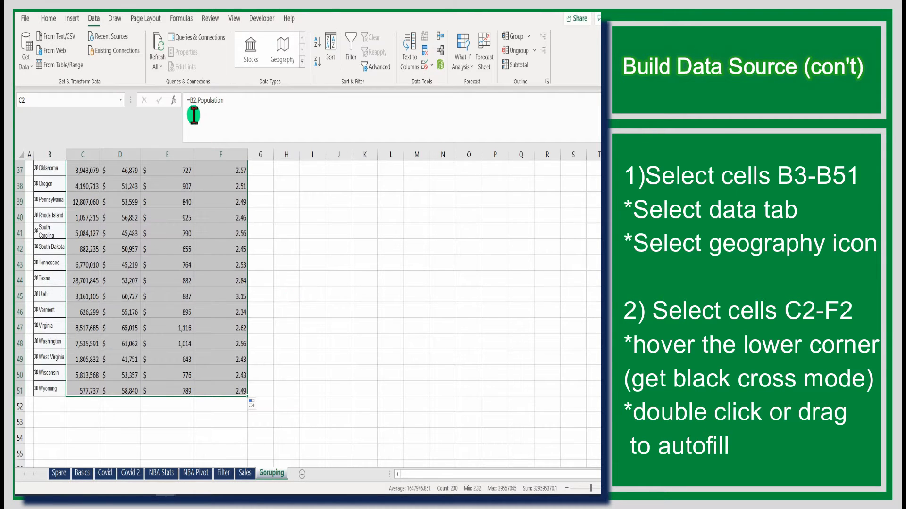
pyautogui.scroll(12, 236, 240)
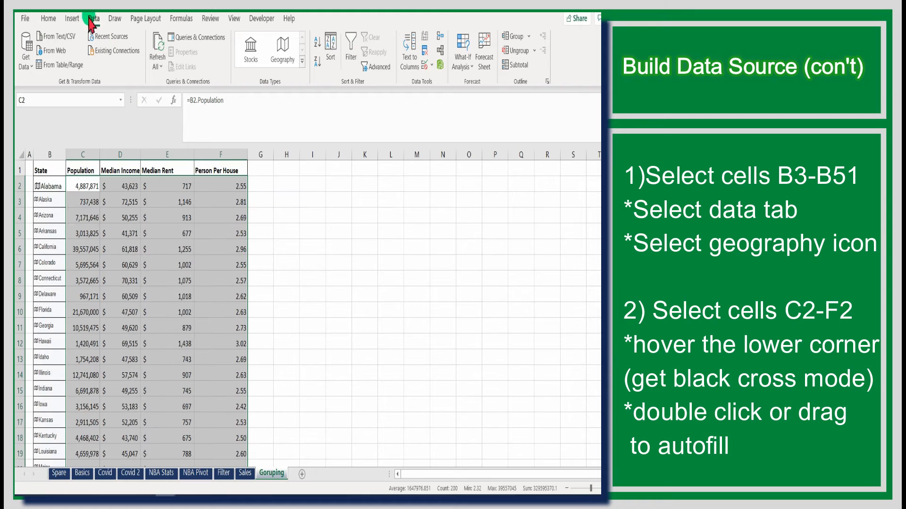
# Add borders to every cell in the filled range C2:F51.
pyautogui.click(48, 18)
pyautogui.click(125, 61)
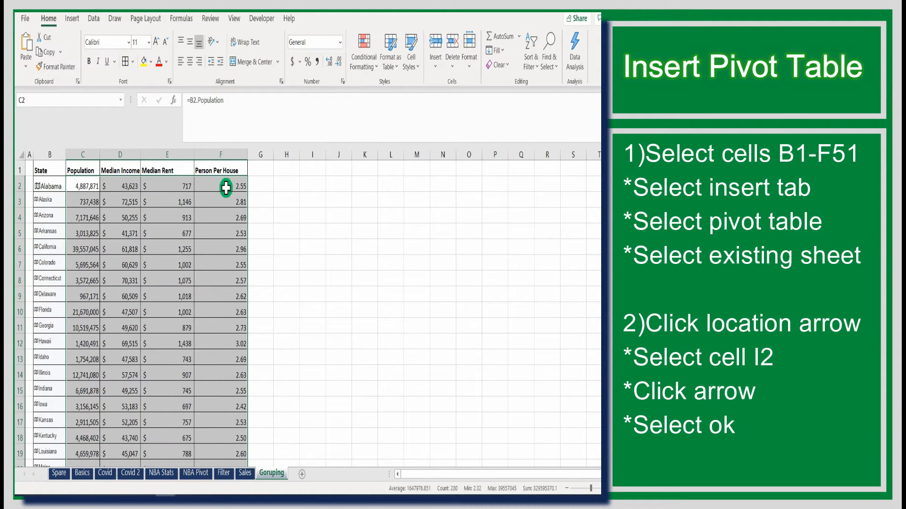
pyautogui.click(328, 244)
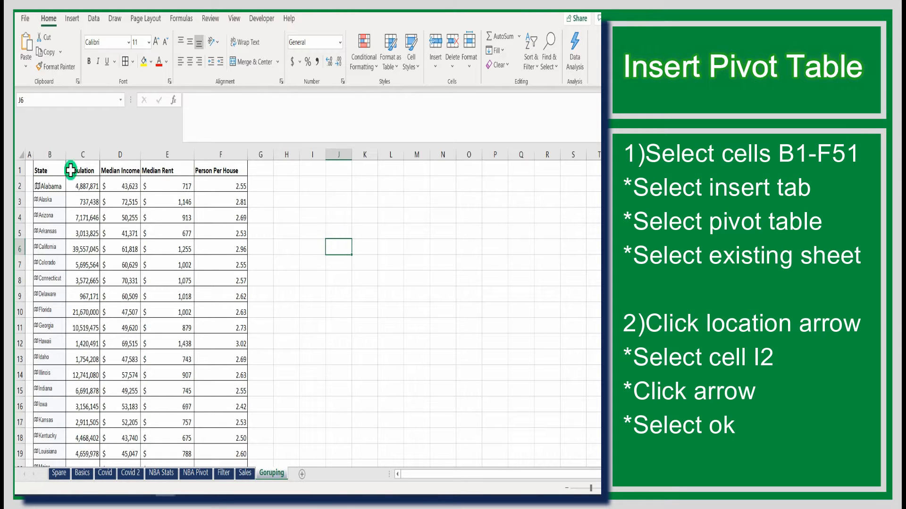
# Insert a PivotTable from the state data in B1:F51, placed on the existing worksheet at cell I2.
pyautogui.click(47, 168)
pyautogui.moveTo(49, 168); pyautogui.dragTo(226, 437)
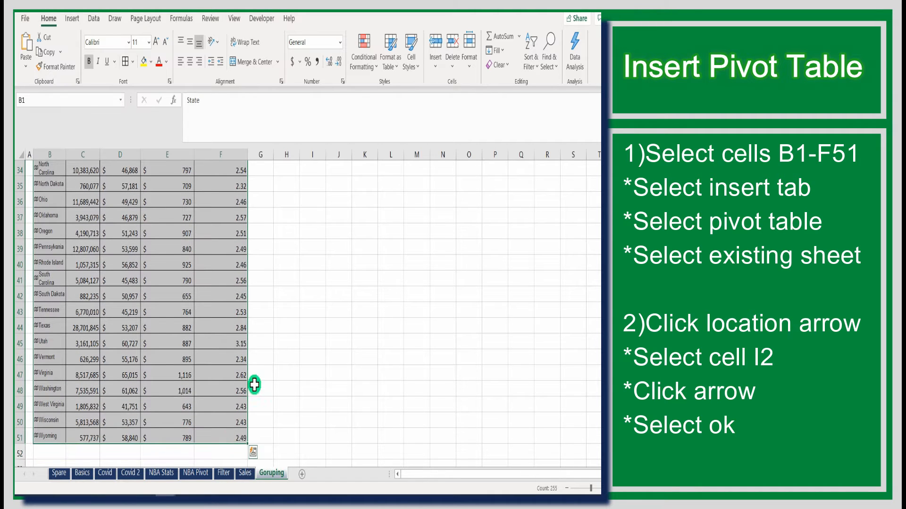
pyautogui.scroll(6, 264, 283)
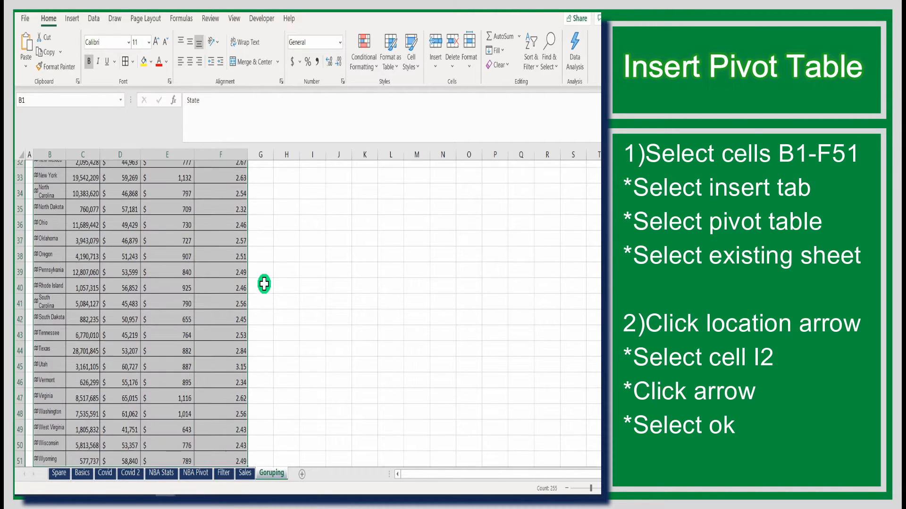
pyautogui.click(71, 20)
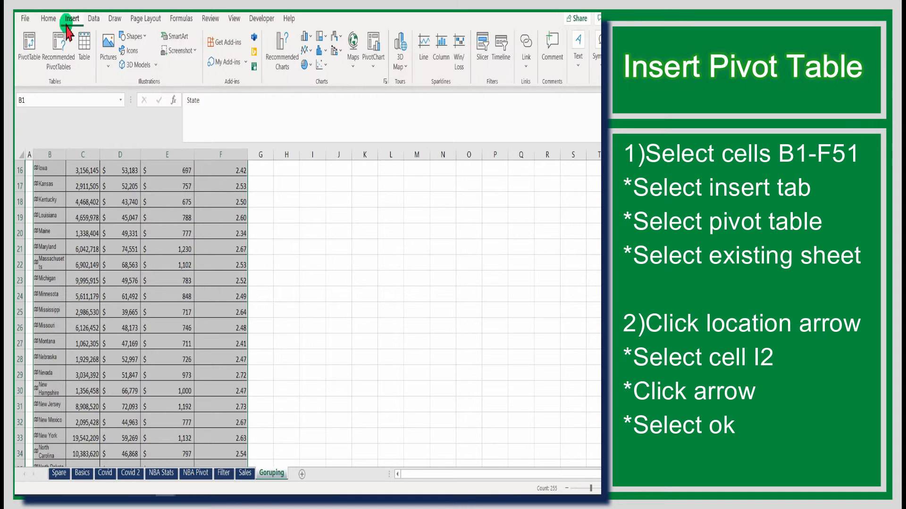
pyautogui.click(29, 47)
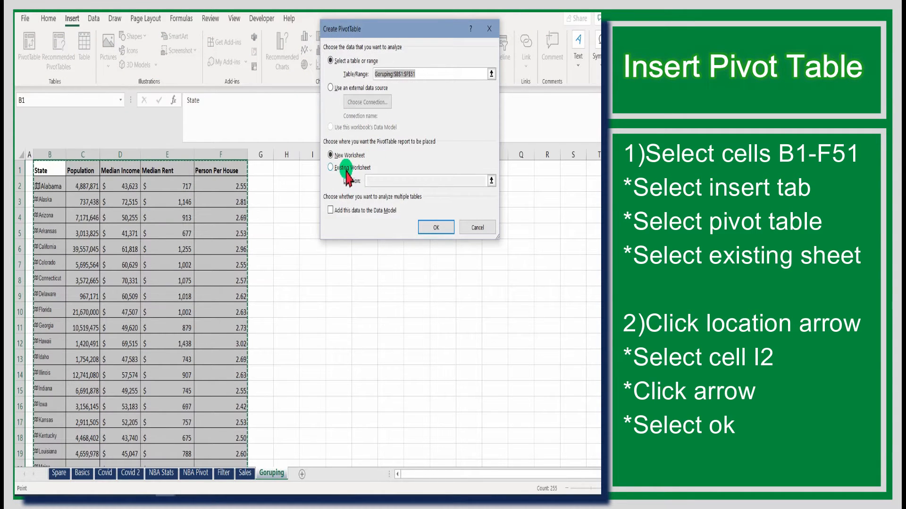
pyautogui.click(330, 169)
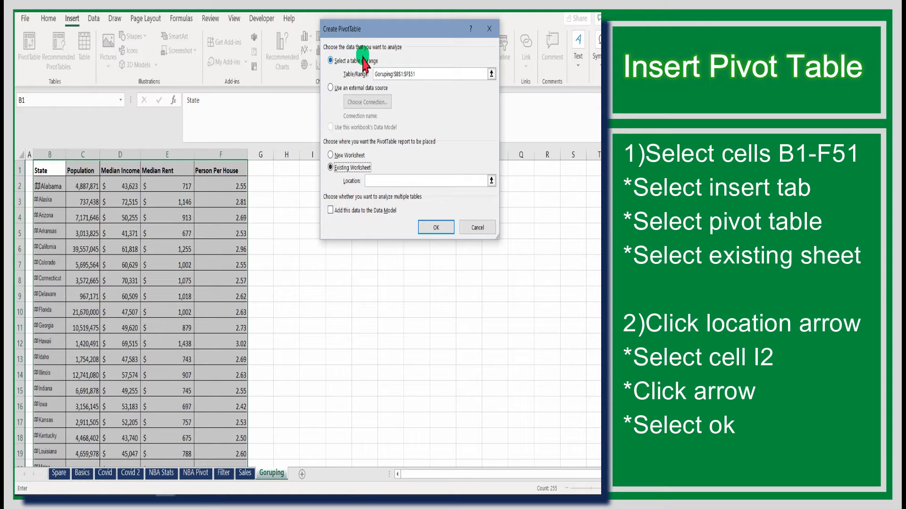
pyautogui.moveTo(365, 35); pyautogui.dragTo(395, 37)
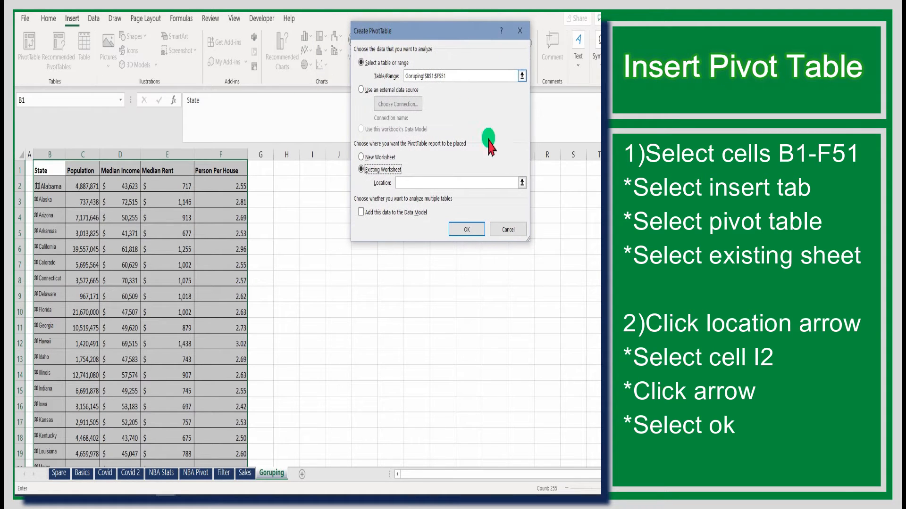
pyautogui.click(522, 183)
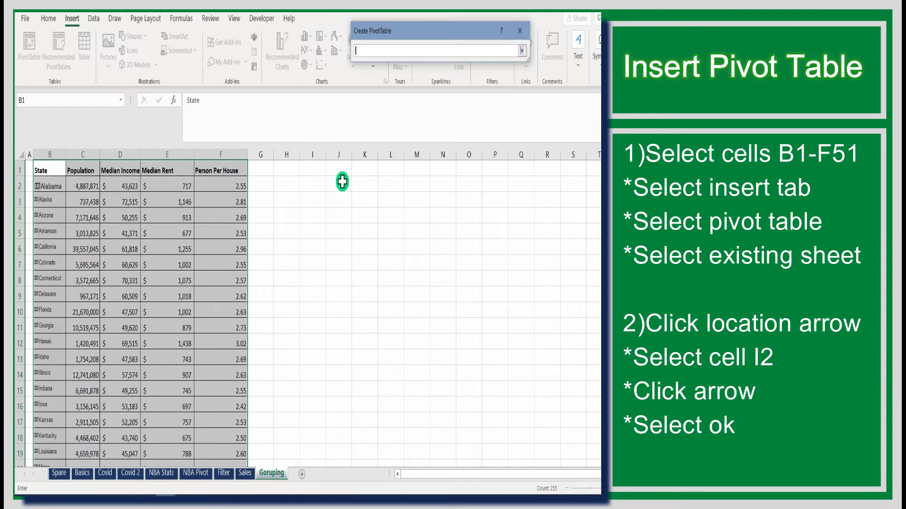
pyautogui.click(314, 184)
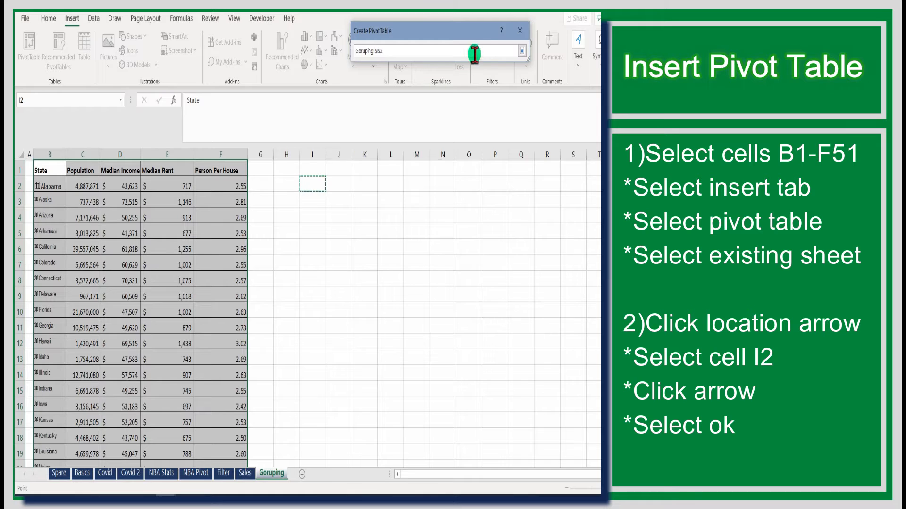
pyautogui.click(522, 50)
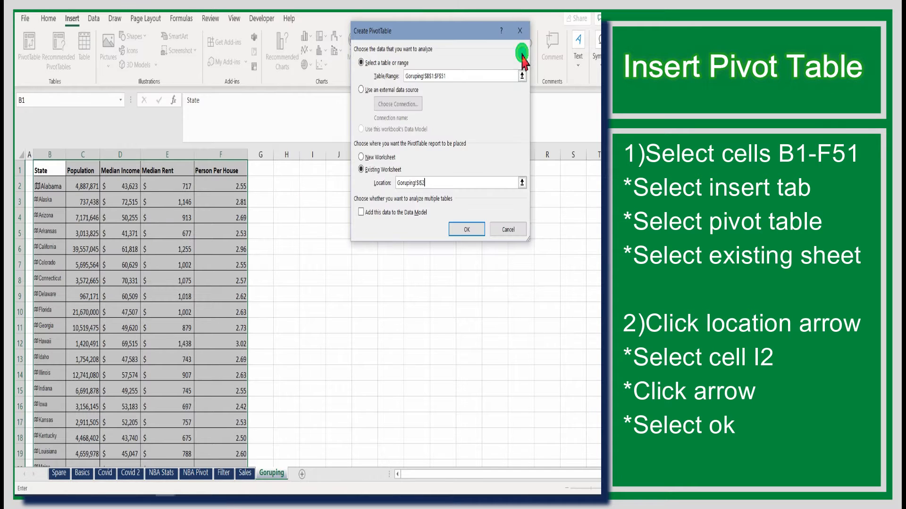
pyautogui.click(470, 229)
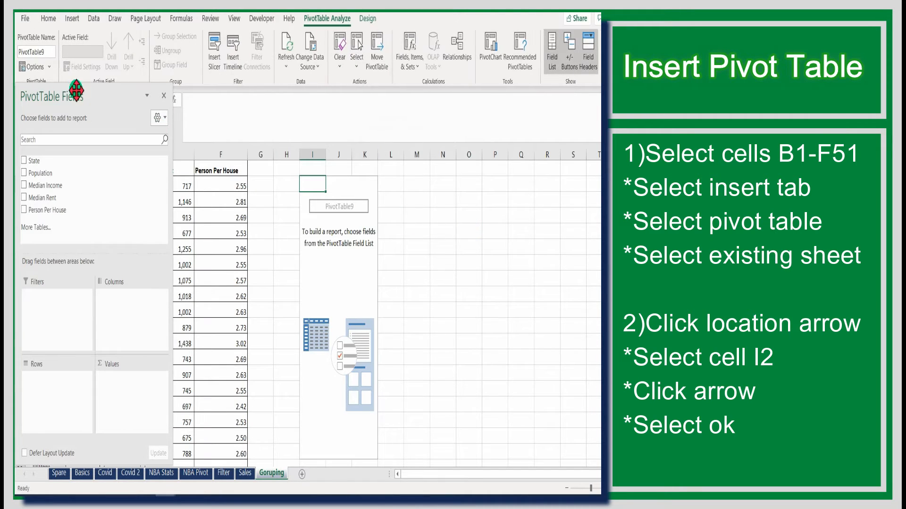
pyautogui.moveTo(71, 96); pyautogui.dragTo(88, 114)
pyautogui.click(274, 212)
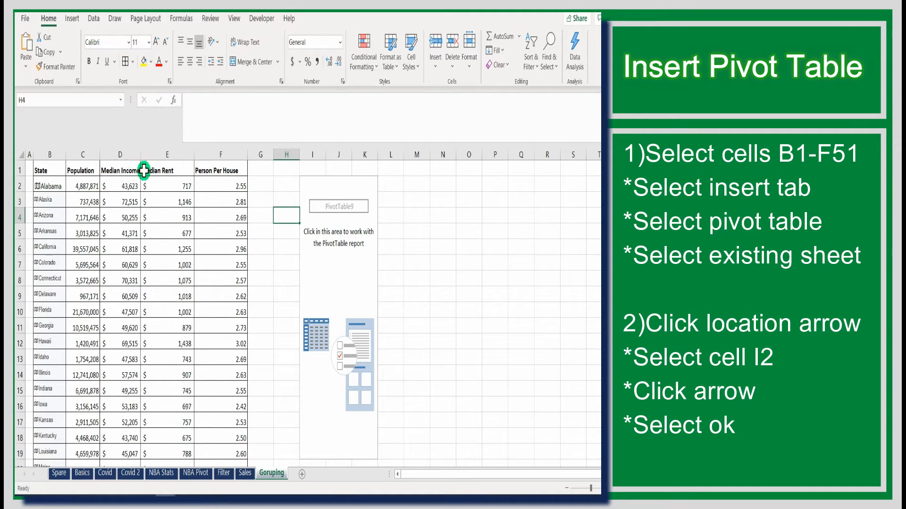
pyautogui.moveTo(134, 171); pyautogui.dragTo(231, 169)
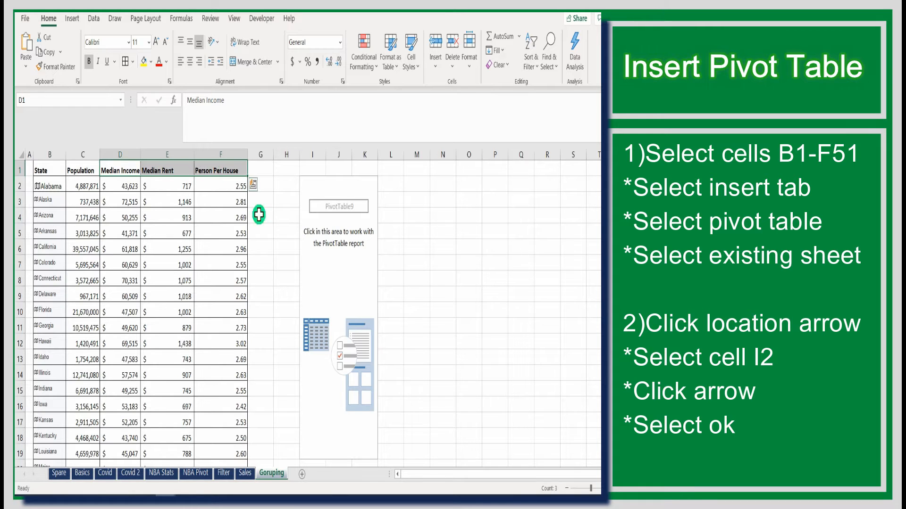
pyautogui.click(277, 305)
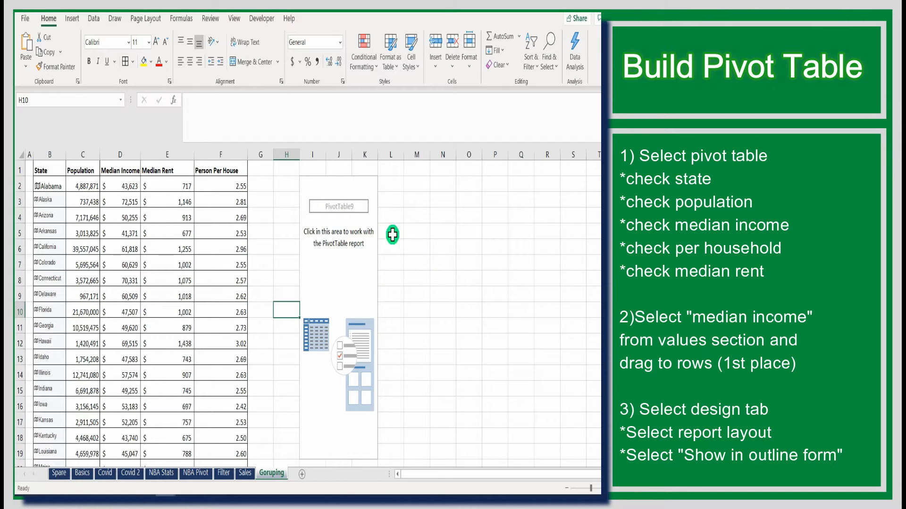
# Add State, Population, Median Income, Median Rent and Person Per House to the pivot table, with Median Income as the first row field above State.
pyautogui.click(314, 183)
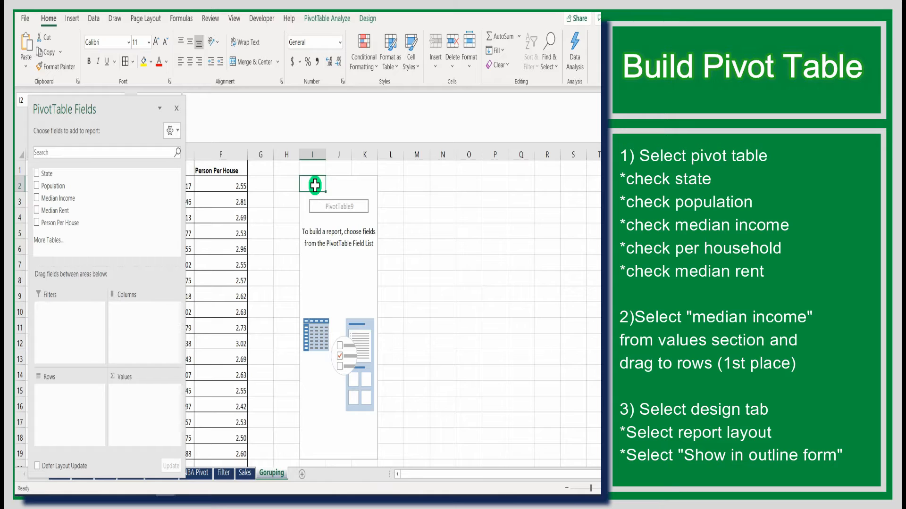
pyautogui.click(36, 172)
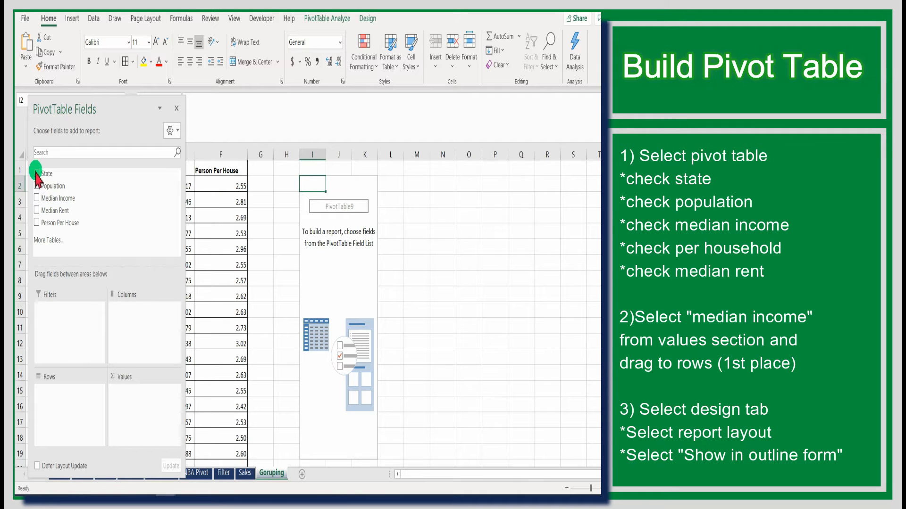
pyautogui.click(37, 186)
pyautogui.click(36, 198)
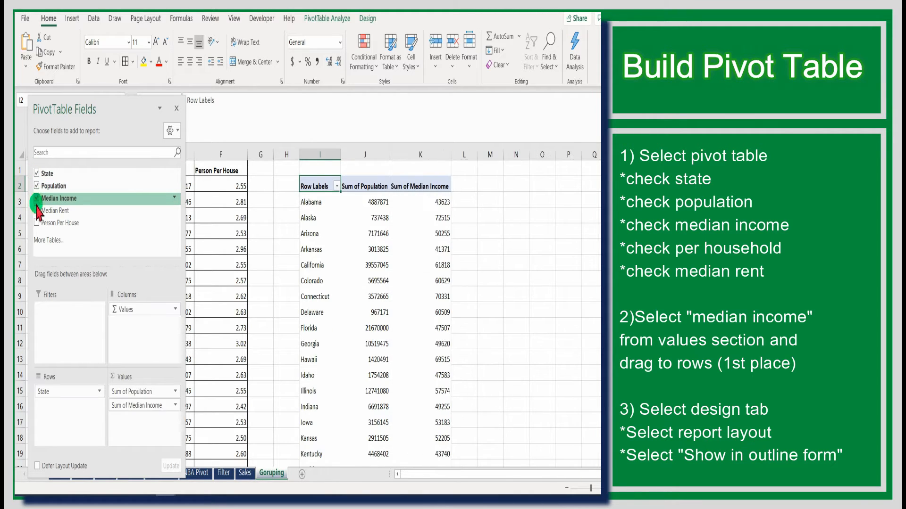
pyautogui.click(36, 211)
pyautogui.click(37, 223)
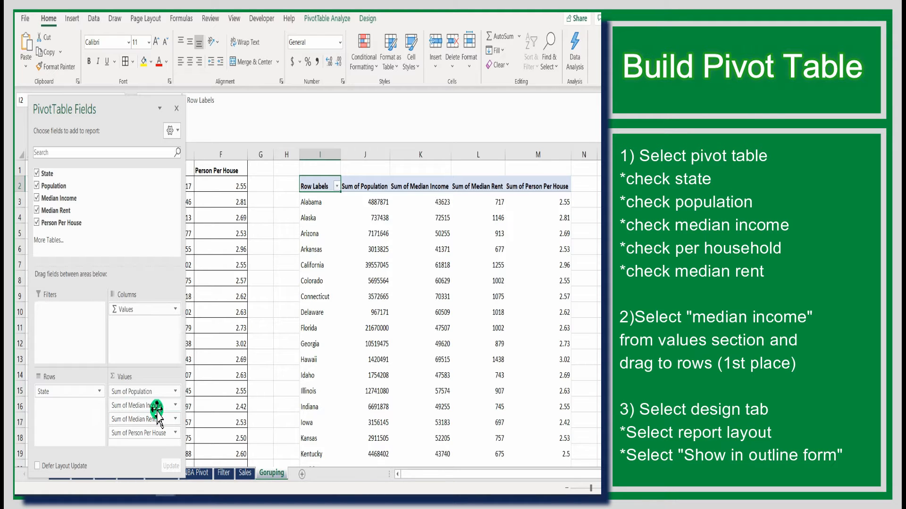
pyautogui.moveTo(156, 407); pyautogui.dragTo(88, 387)
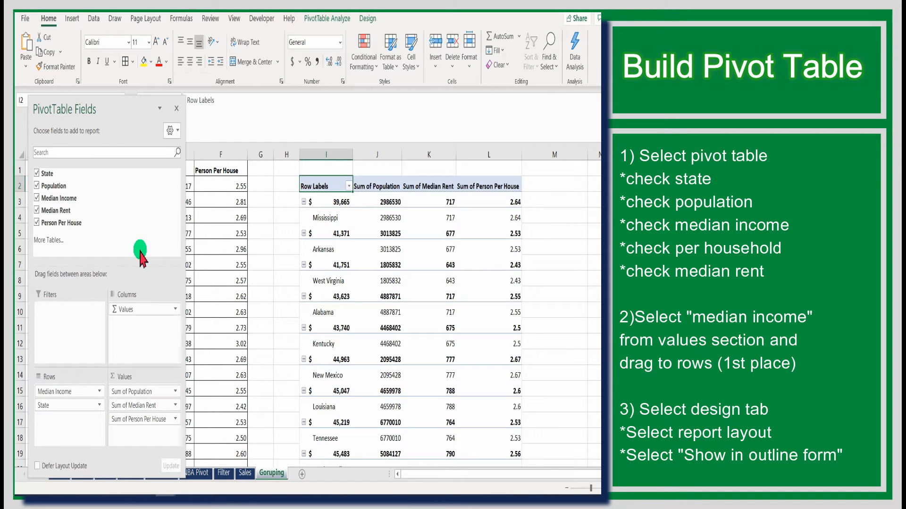
# Change the pivot table's report layout to outline form.
pyautogui.click(368, 19)
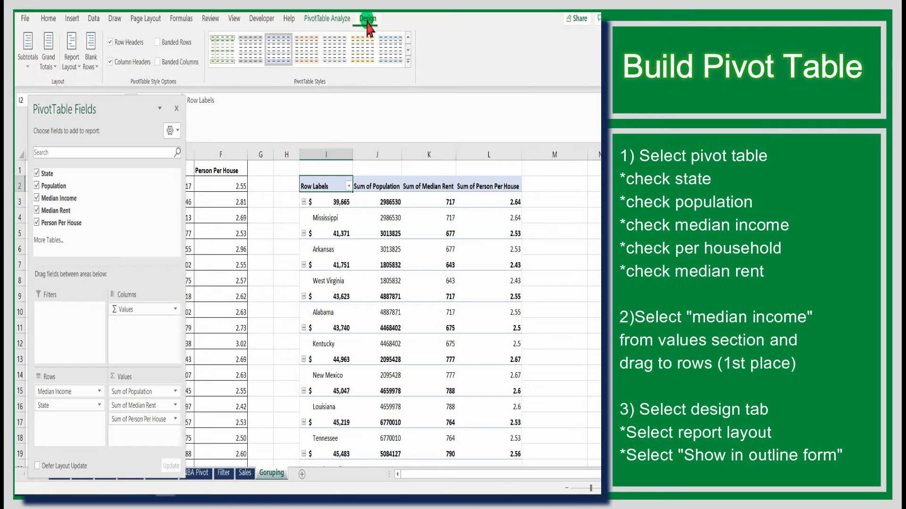
pyautogui.click(86, 70)
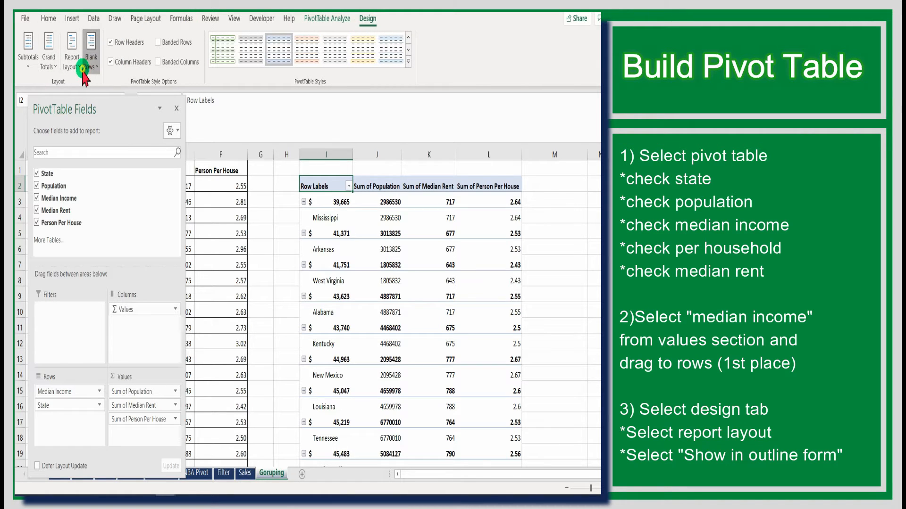
pyautogui.click(73, 62)
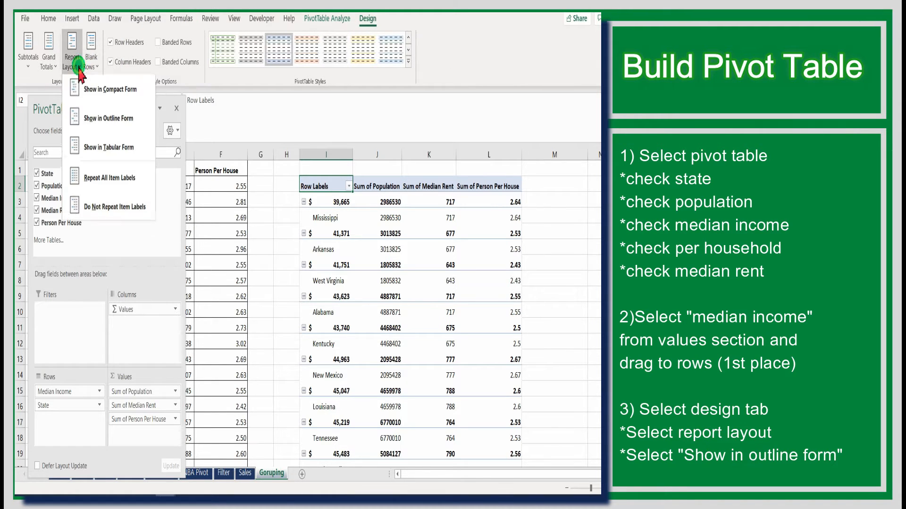
pyautogui.click(96, 124)
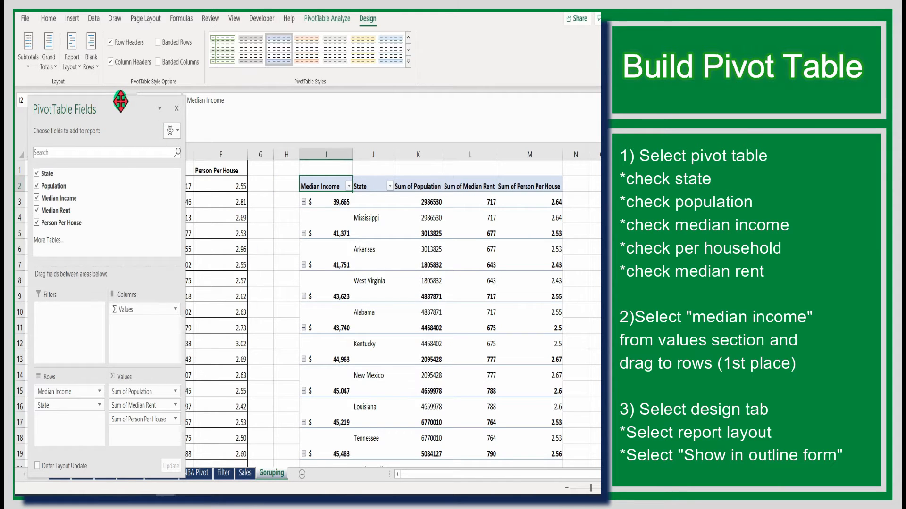
pyautogui.moveTo(120, 103)
pyautogui.mouseDown()
pyautogui.moveTo(113, 141)
pyautogui.moveTo(117, 103)
pyautogui.mouseUp()
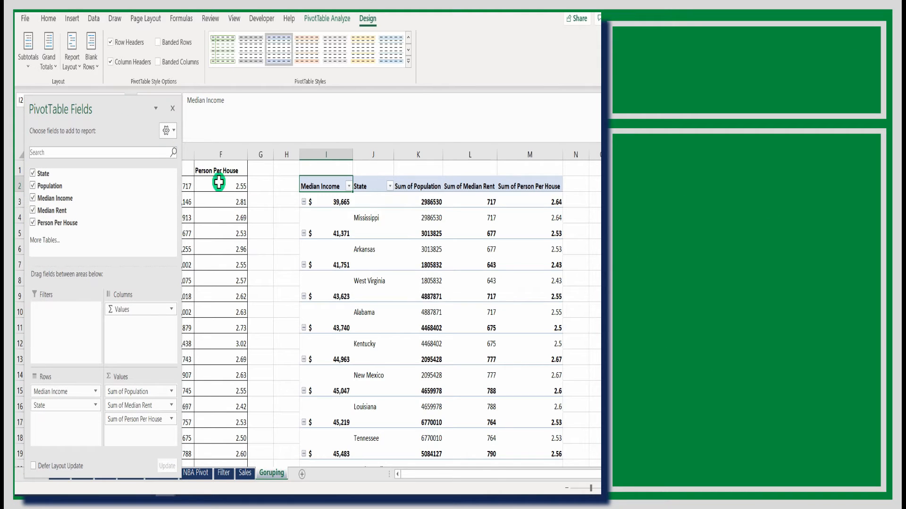
# Group the Median Income items from 39,665 to 49,620 and name the group "Under $50,000".
pyautogui.click(334, 200)
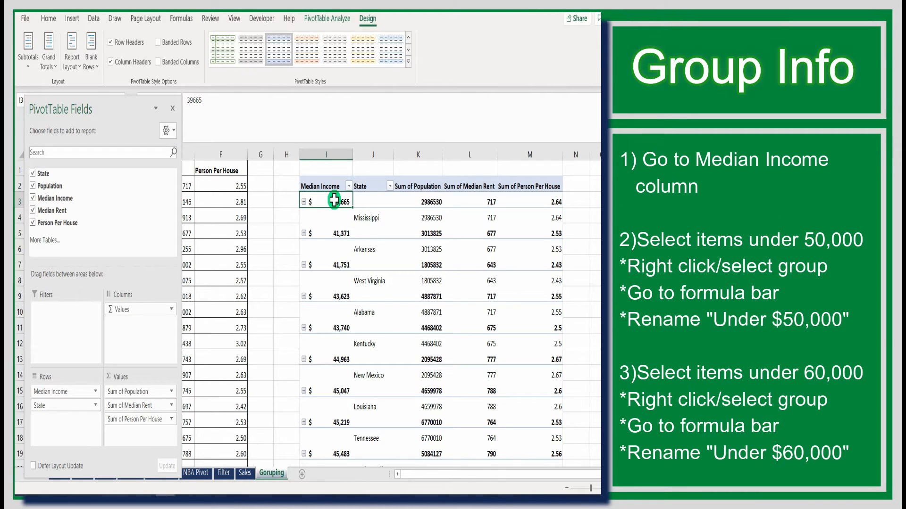
pyautogui.moveTo(333, 202); pyautogui.dragTo(332, 179)
pyautogui.scroll(12, 332, 283)
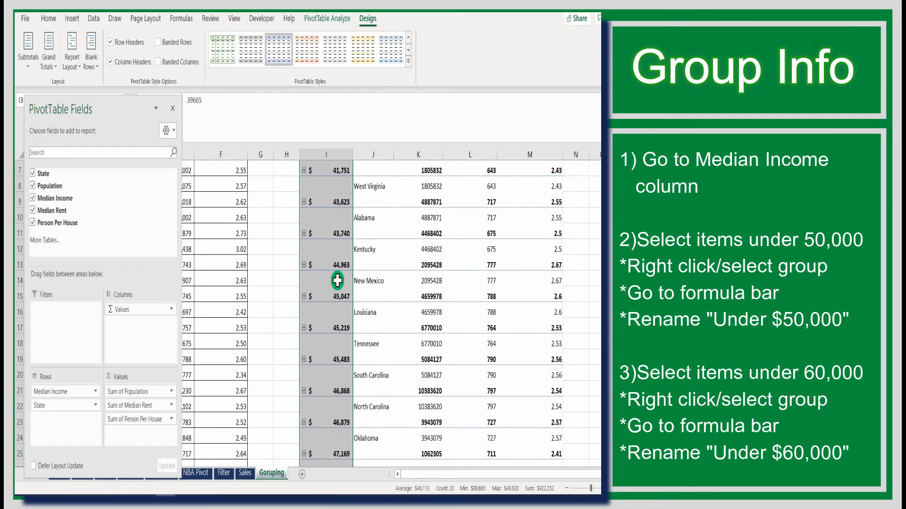
pyautogui.rightClick(335, 268)
pyautogui.click(356, 162)
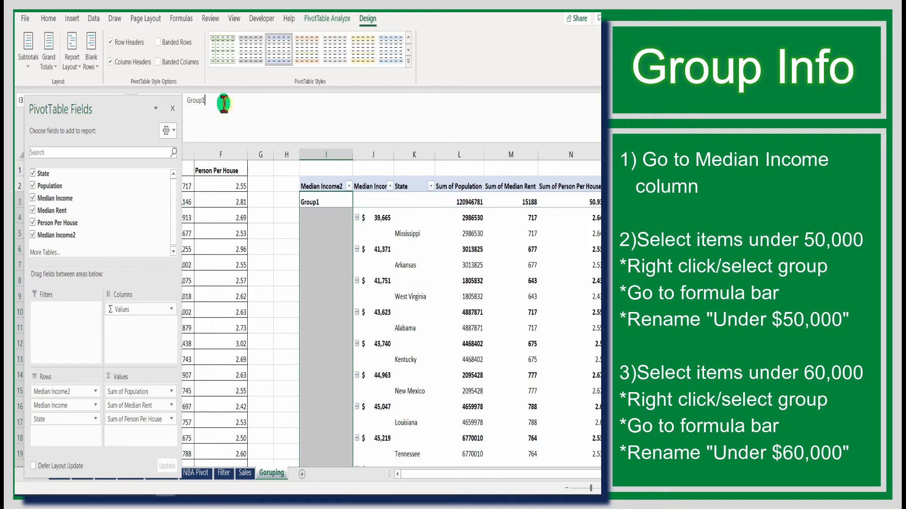
pyautogui.doubleClick(196, 100)
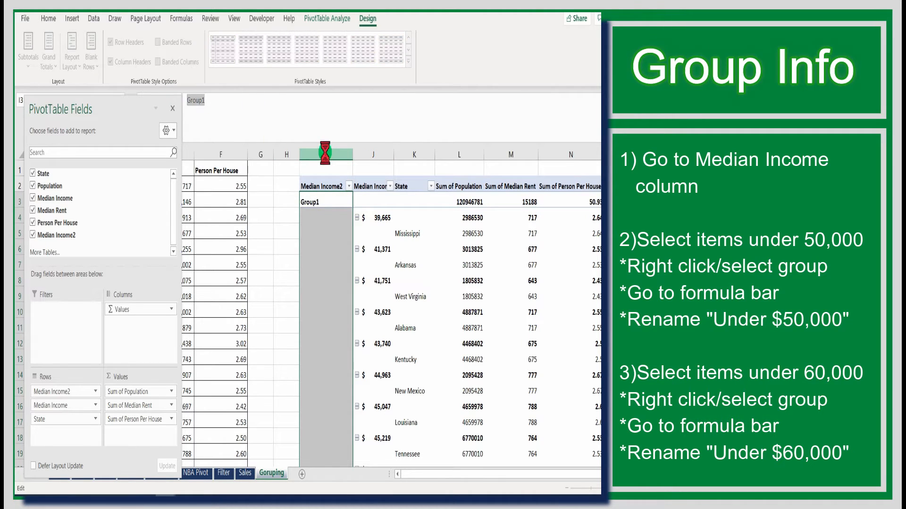
pyautogui.write('Under $50,000')
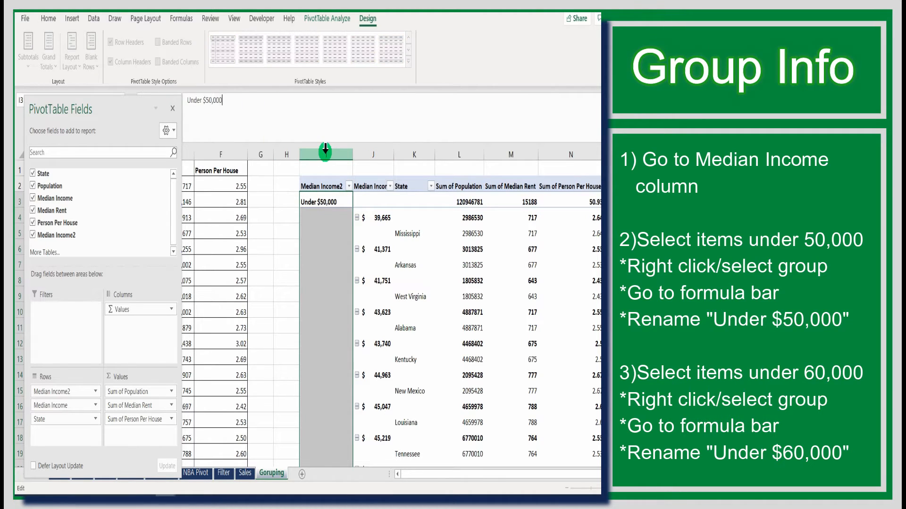
pyautogui.click(291, 247)
# Group the Median Income items from 50,255 to 59,269 and name the group "Under $60,000".
pyautogui.scroll(-11, 319, 283)
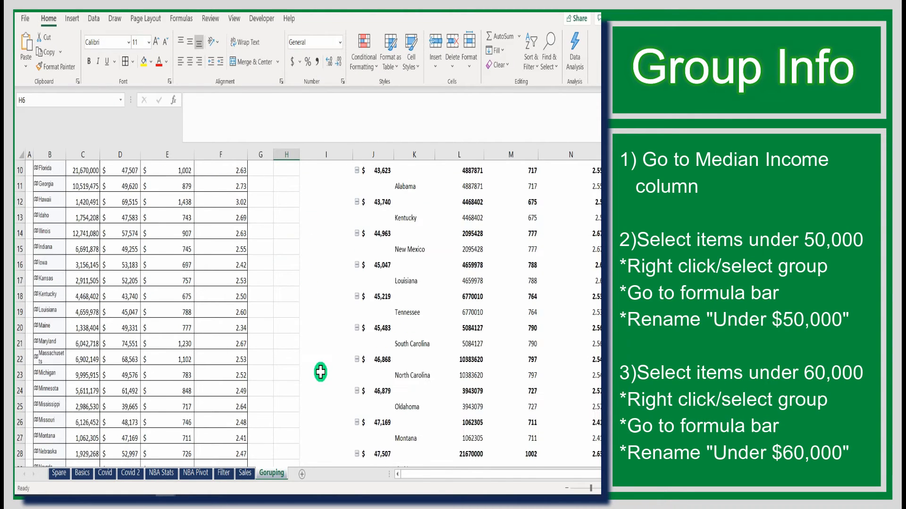
pyautogui.scroll(-4, 324, 398)
pyautogui.scroll(3, 328, 366)
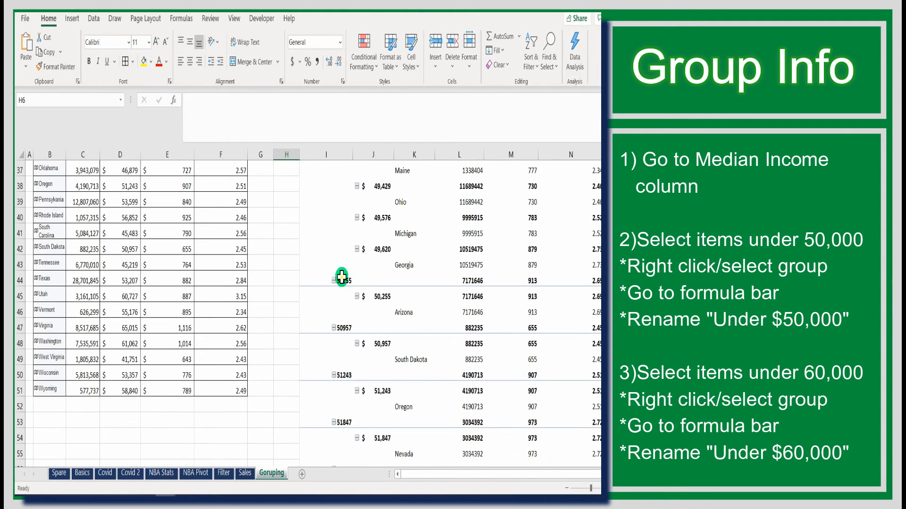
pyautogui.click(341, 278)
pyautogui.moveTo(342, 278); pyautogui.dragTo(333, 201)
pyautogui.rightClick(332, 201)
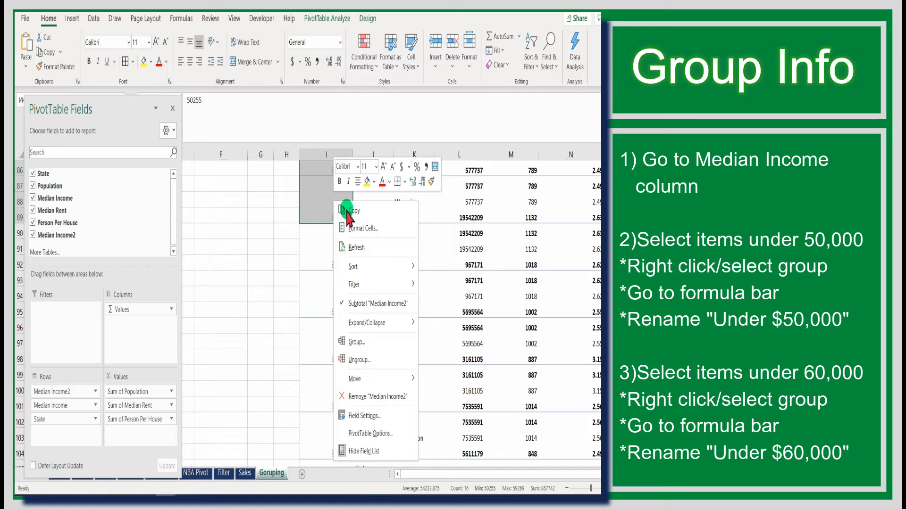
pyautogui.click(356, 330)
pyautogui.doubleClick(201, 101)
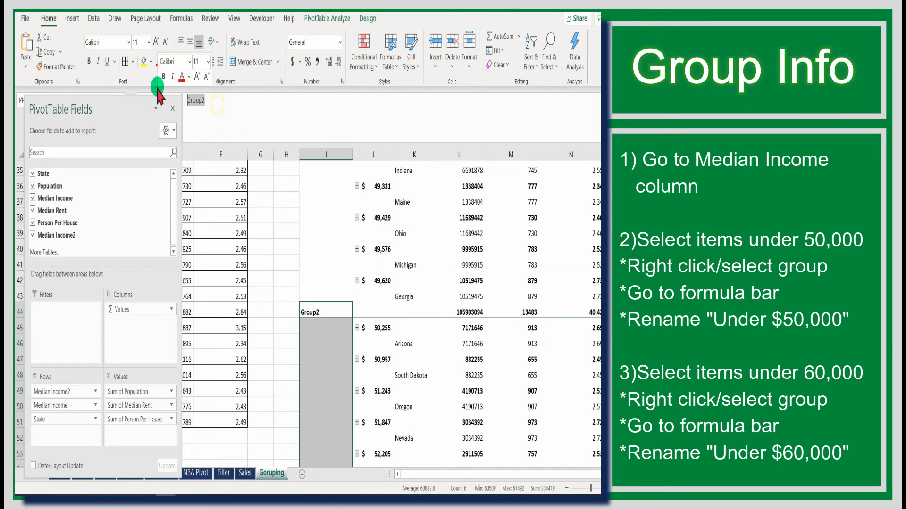
pyautogui.write('Under $50,000')
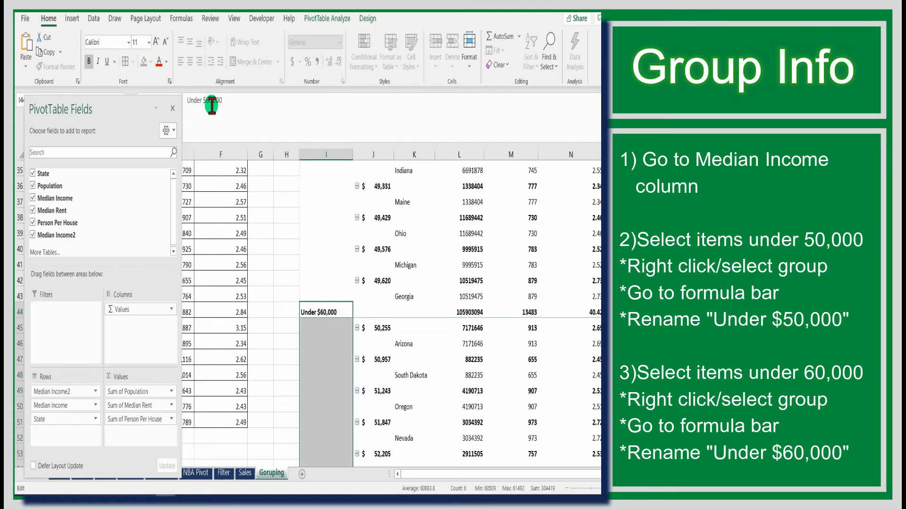
pyautogui.click(289, 344)
# Group the Median Income items from 60,509 to 69,515 and name the group "Under $70,000".
pyautogui.scroll(-11, 297, 350)
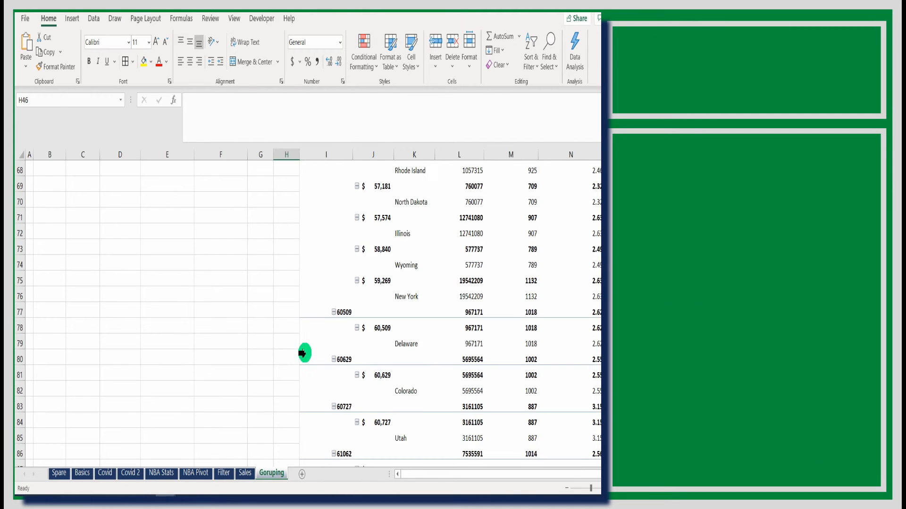
pyautogui.scroll(-1, 323, 309)
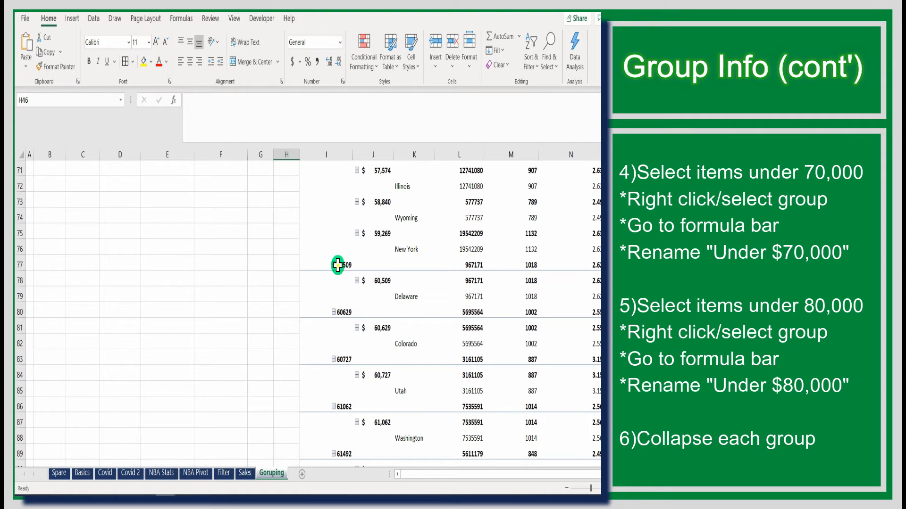
pyautogui.click(338, 266)
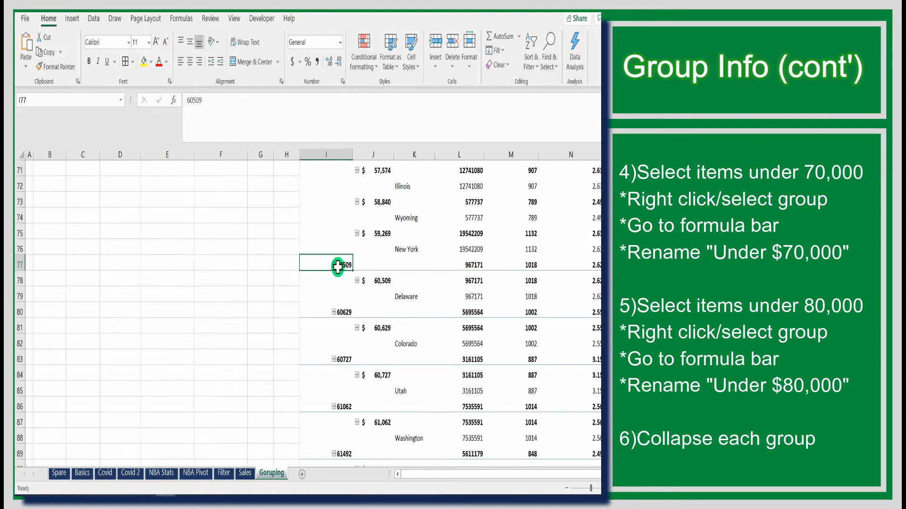
pyautogui.moveTo(338, 265); pyautogui.dragTo(318, 420)
pyautogui.rightClick(320, 396)
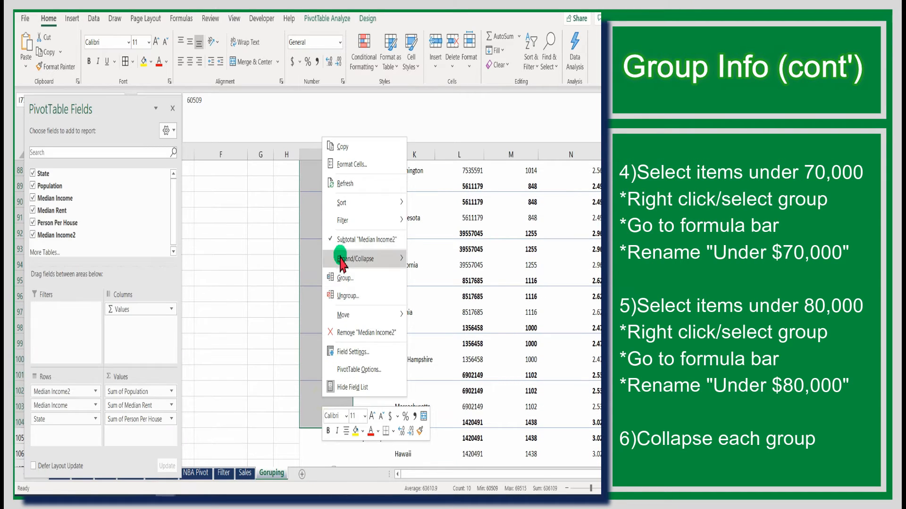
pyautogui.click(345, 278)
pyautogui.moveTo(214, 109); pyautogui.dragTo(152, 90)
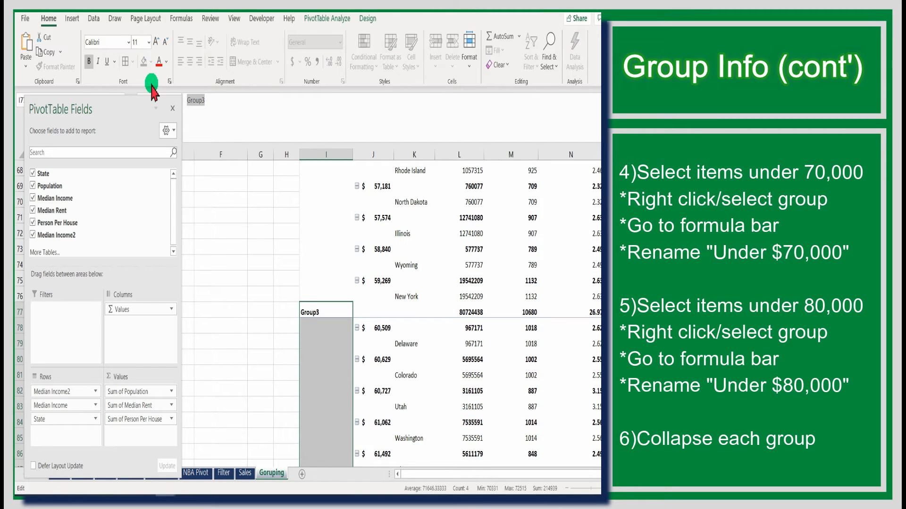
pyautogui.write('Under $50,000')
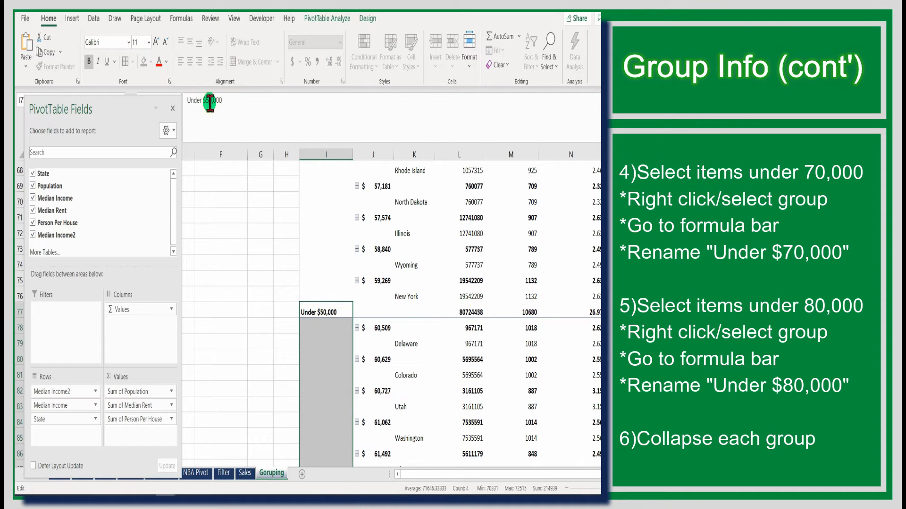
pyautogui.click(245, 299)
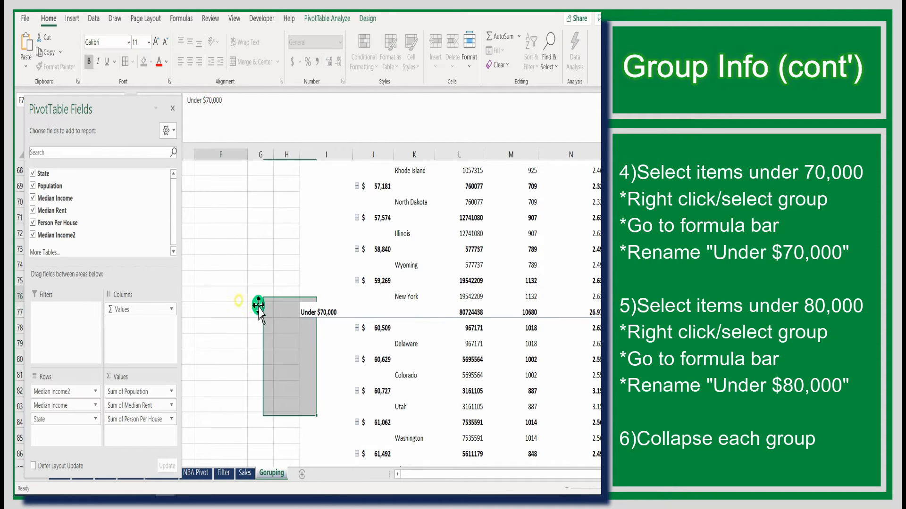
# Group the Median Income items from 70,331 to 74,551 and name the group "Under $80,000".
pyautogui.scroll(-3, 306, 358)
pyautogui.scroll(-5, 307, 360)
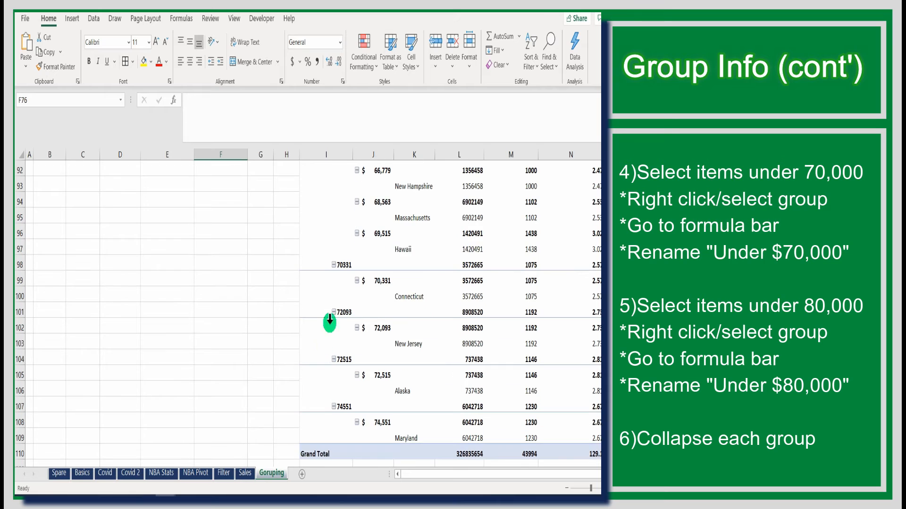
pyautogui.click(342, 264)
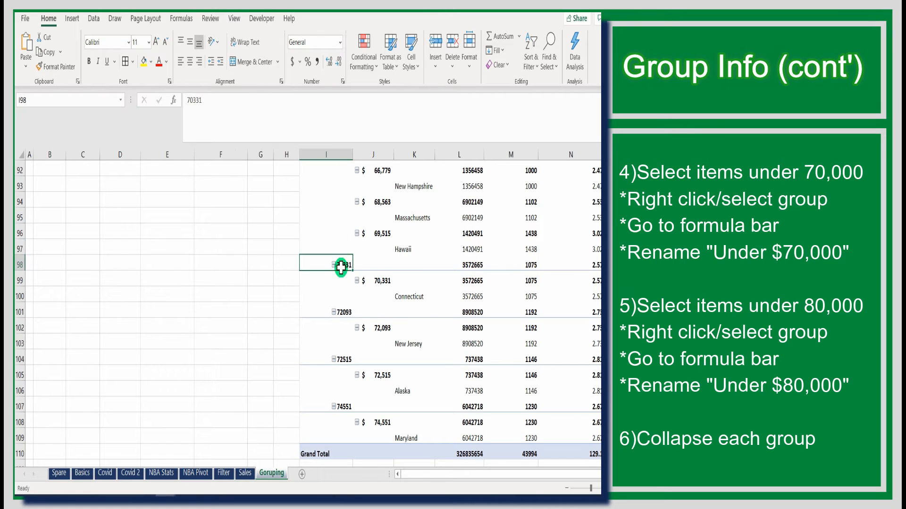
pyautogui.moveTo(341, 267); pyautogui.dragTo(329, 409)
pyautogui.rightClick(314, 348)
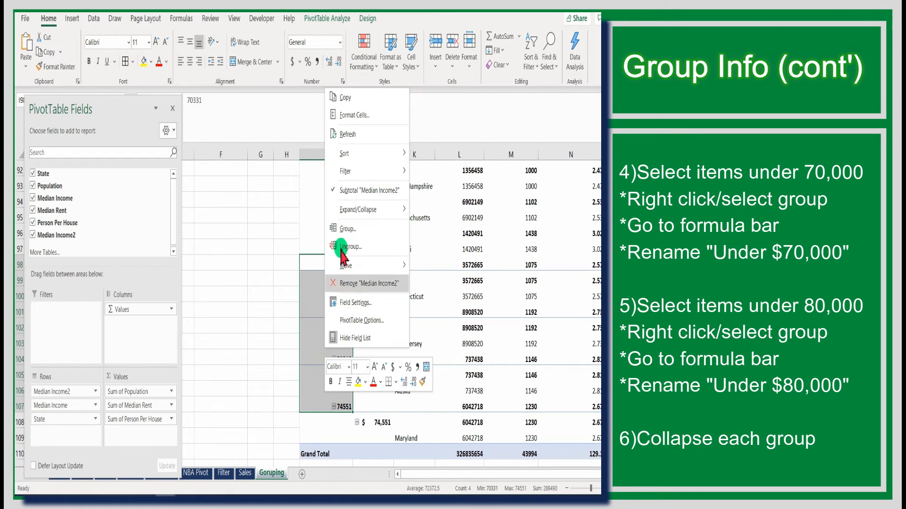
pyautogui.click(343, 228)
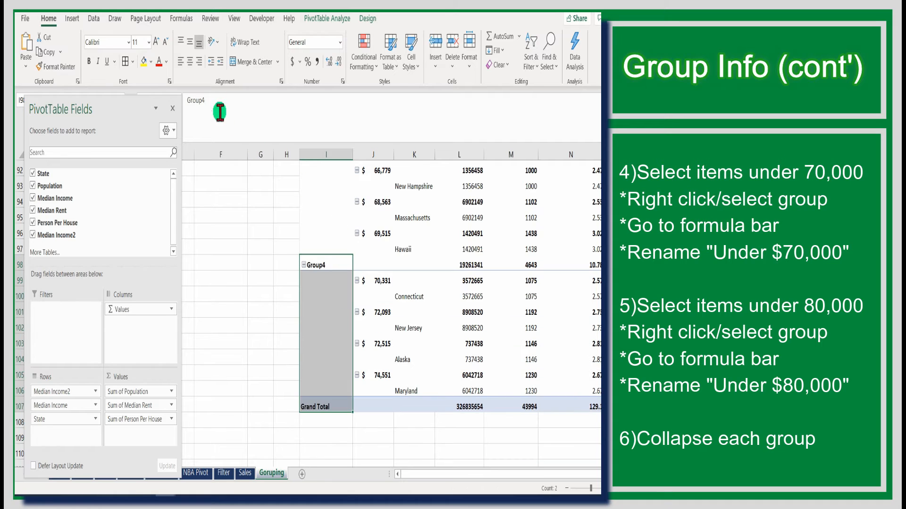
pyautogui.doubleClick(195, 100)
pyautogui.write('Under $50,000')
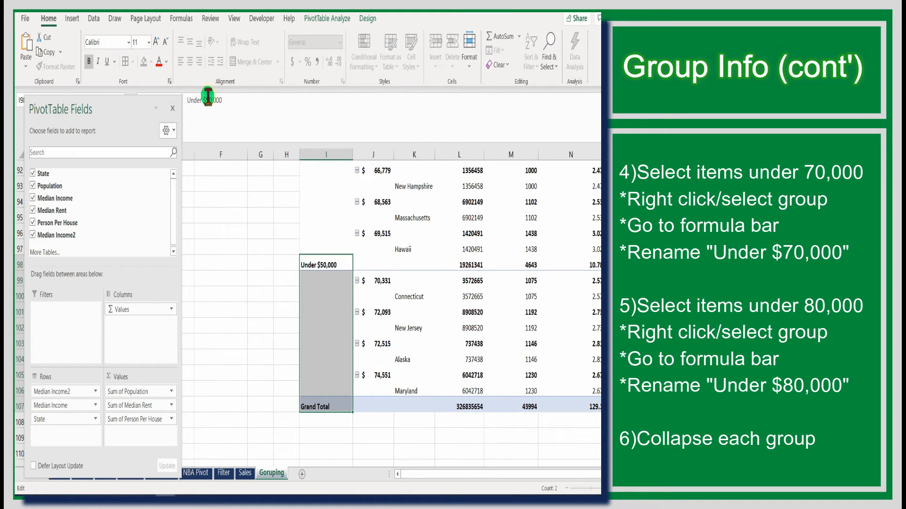
pyautogui.moveTo(209, 97); pyautogui.dragTo(207, 98)
pyautogui.write('8')
pyautogui.click(223, 282)
# Collapse the Under $50,000, Under $60,000, Under $70,000 and Under $80,000 groups in the pivot table.
pyautogui.scroll(7, 257, 314)
pyautogui.scroll(16, 263, 307)
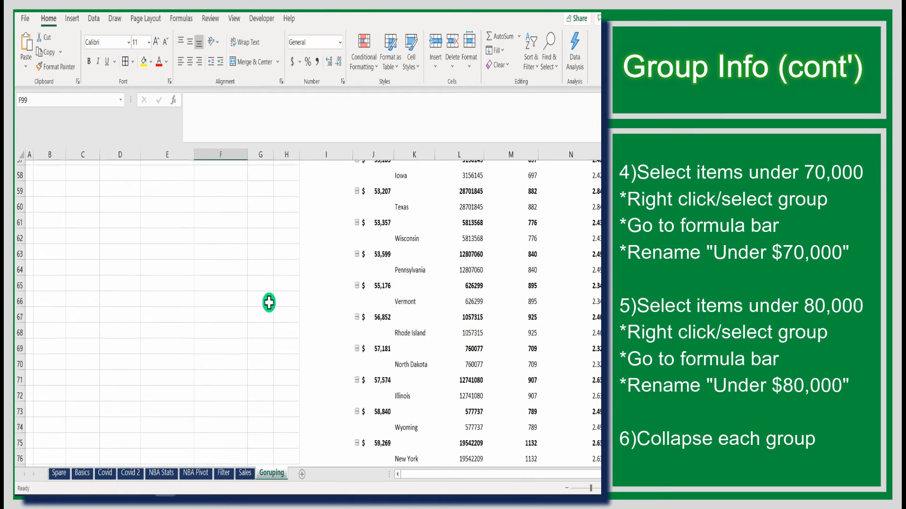
pyautogui.scroll(7, 283, 293)
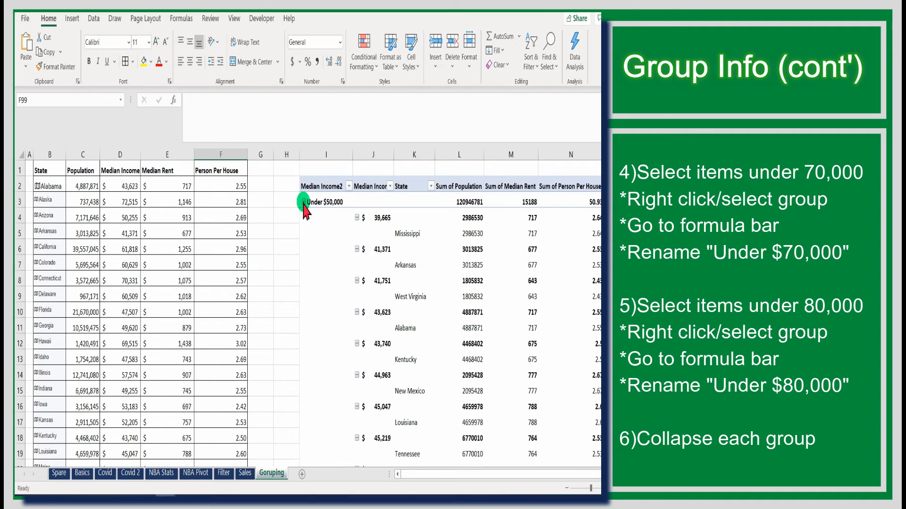
pyautogui.click(303, 203)
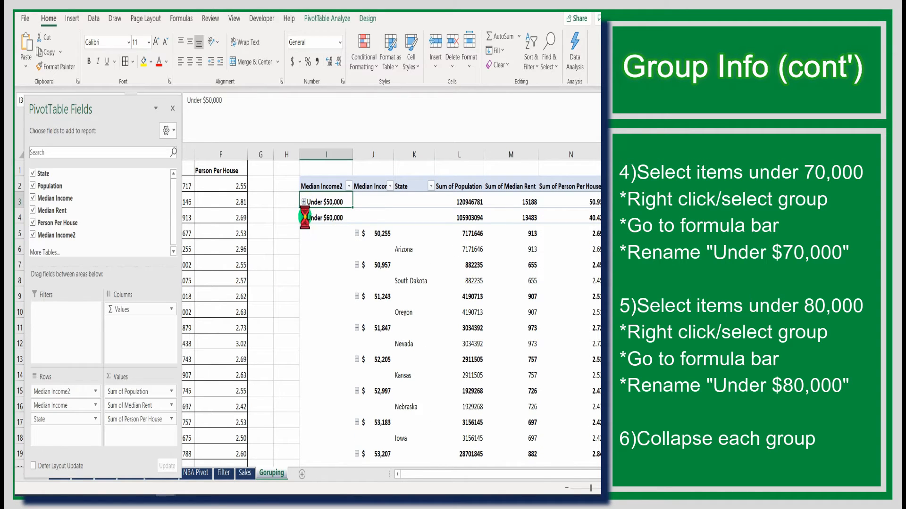
pyautogui.click(303, 218)
pyautogui.click(303, 233)
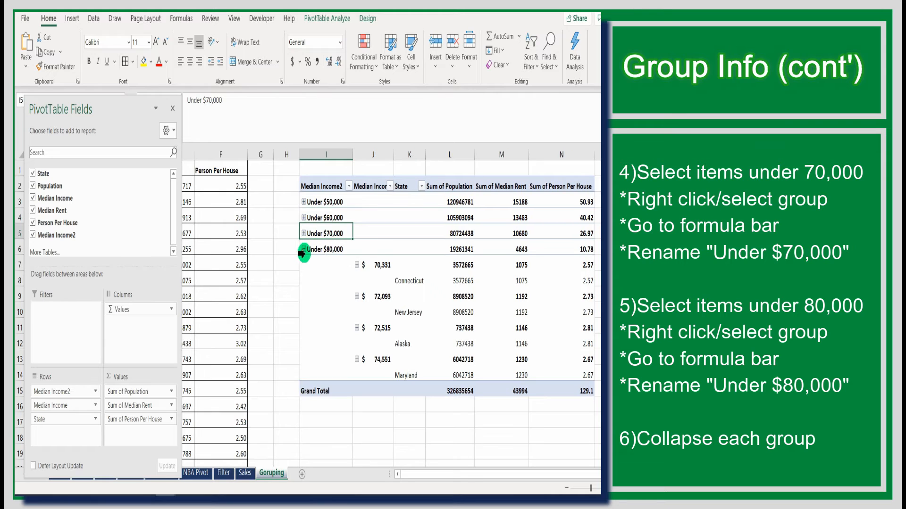
pyautogui.click(304, 249)
pyautogui.click(304, 249)
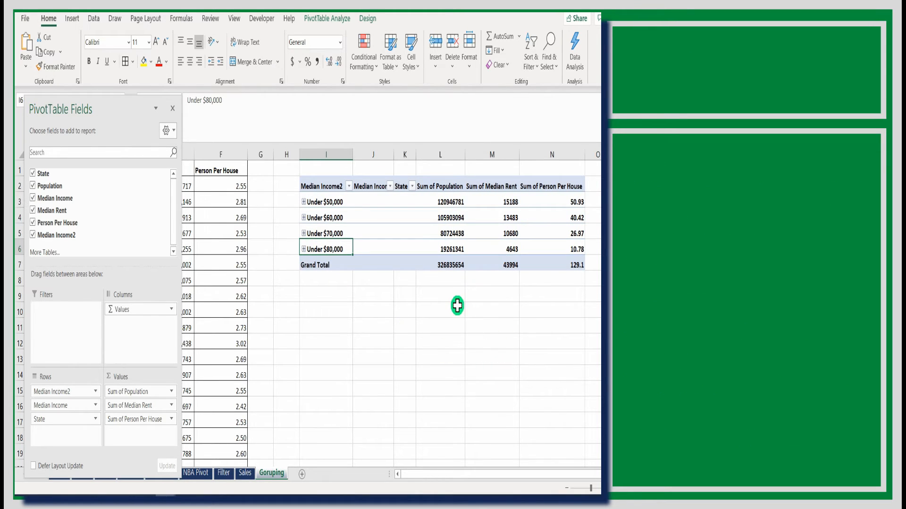
# Remove the original Median Income field from the pivot table, keeping the grouped Median Income2 field.
pyautogui.click(379, 188)
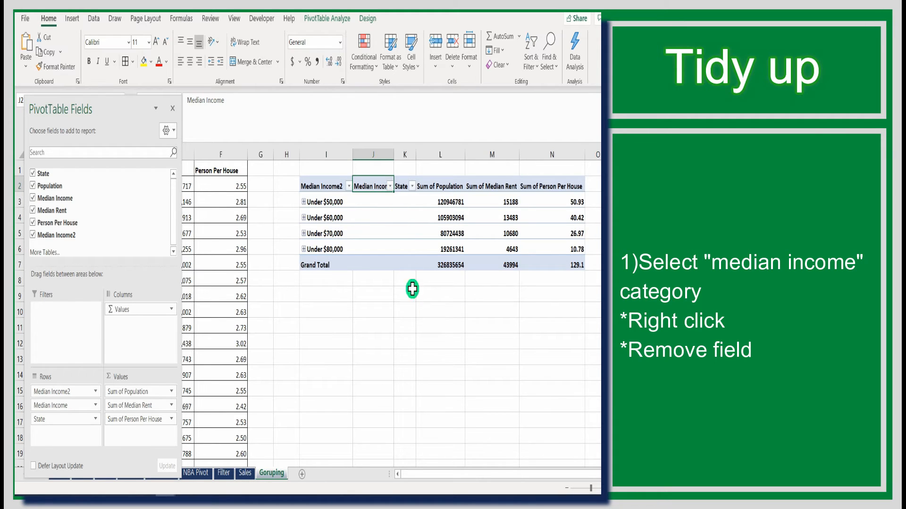
pyautogui.rightClick(373, 186)
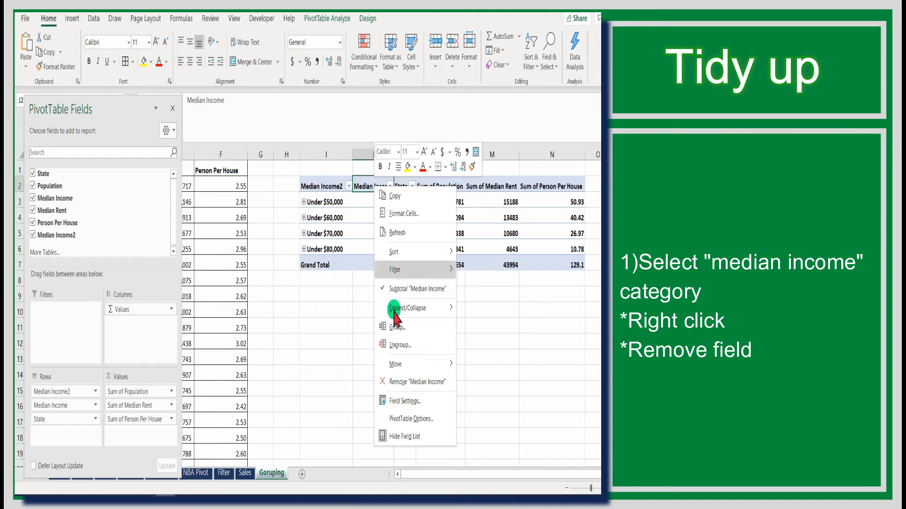
pyautogui.click(398, 381)
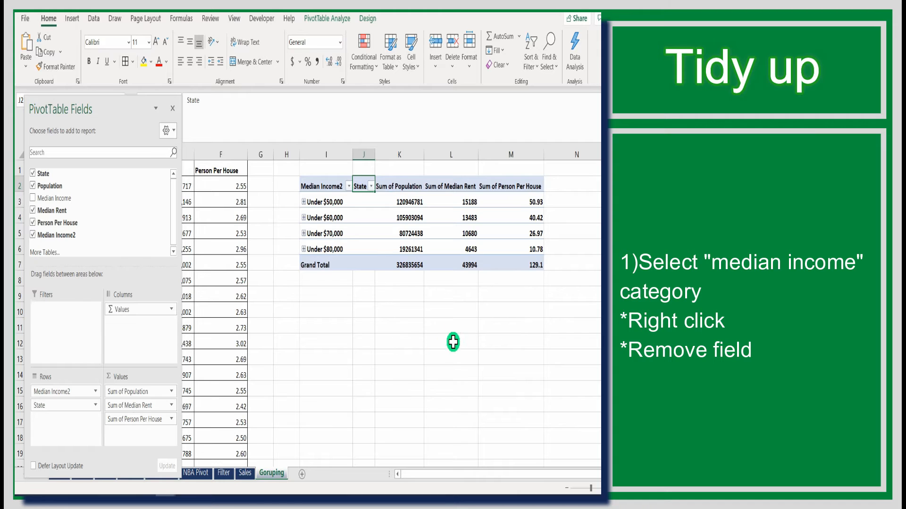
# Summarize the Median Rent values by Average and format them as Currency with no decimal places.
pyautogui.click(437, 184)
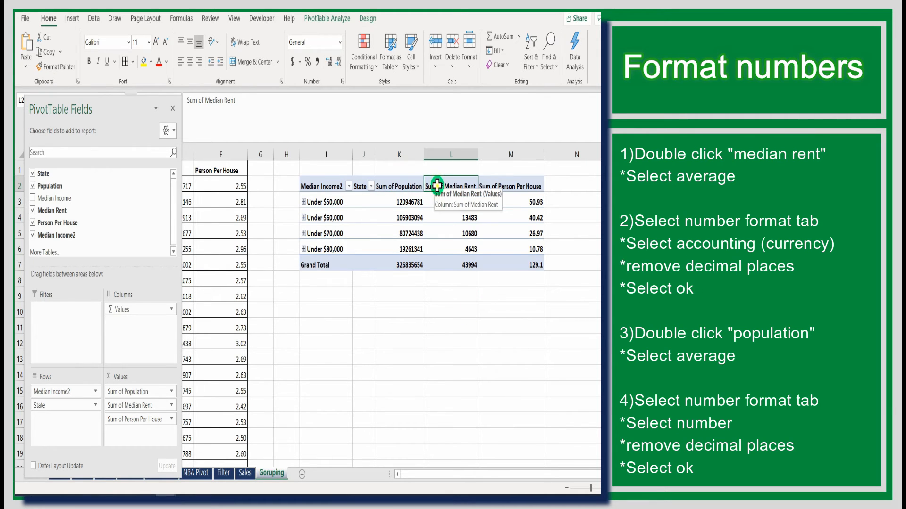
pyautogui.doubleClick(437, 186)
pyautogui.click(374, 152)
pyautogui.click(376, 160)
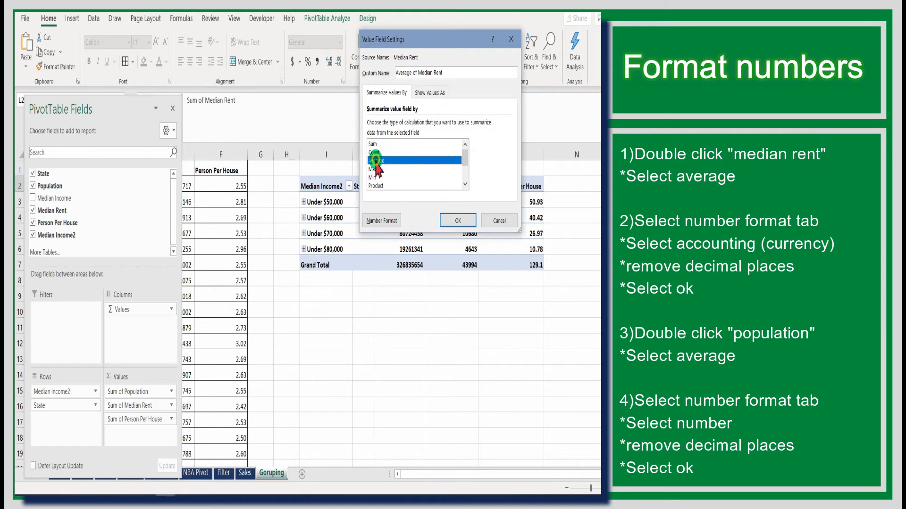
pyautogui.click(380, 220)
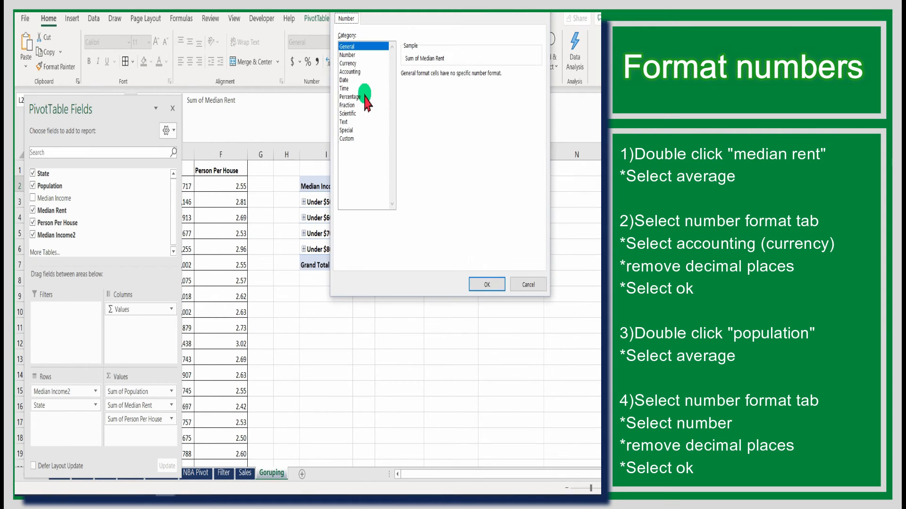
pyautogui.click(349, 64)
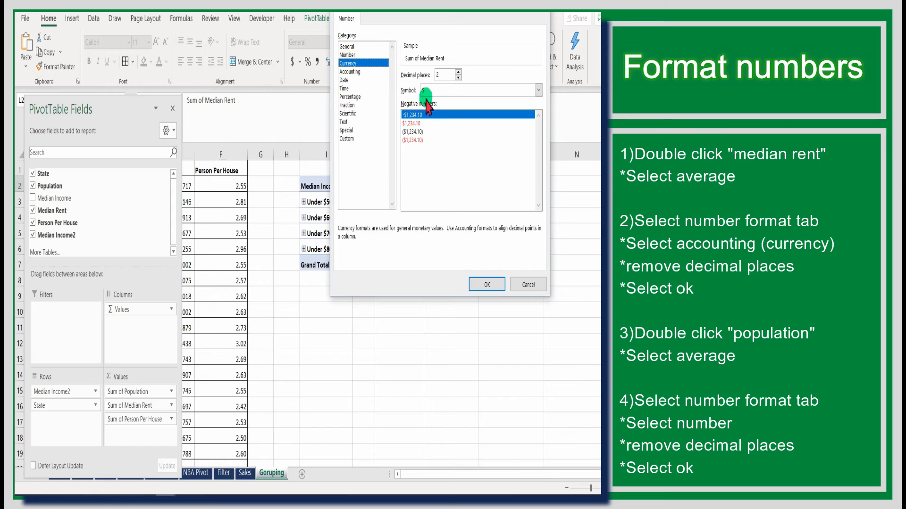
pyautogui.click(484, 283)
pyautogui.click(460, 224)
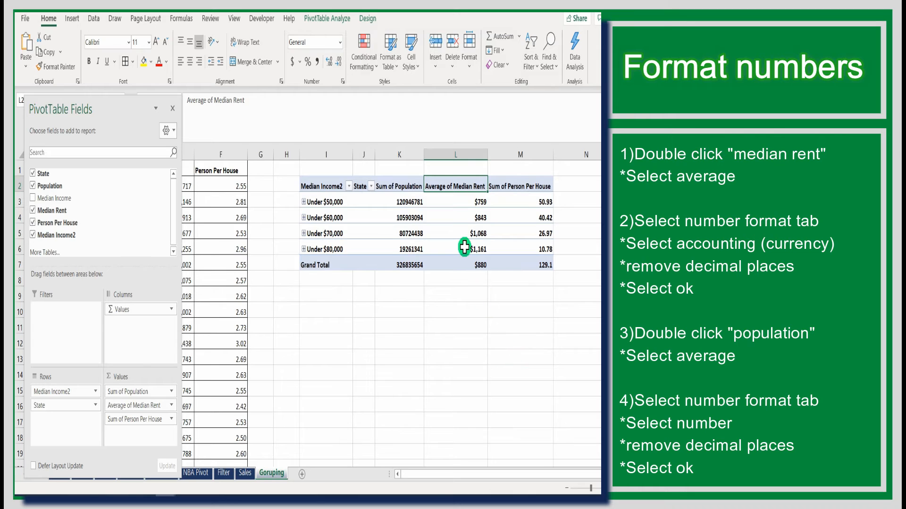
# Summarize the Population values by Average and format them as Number with 0 decimal places.
pyautogui.doubleClick(400, 186)
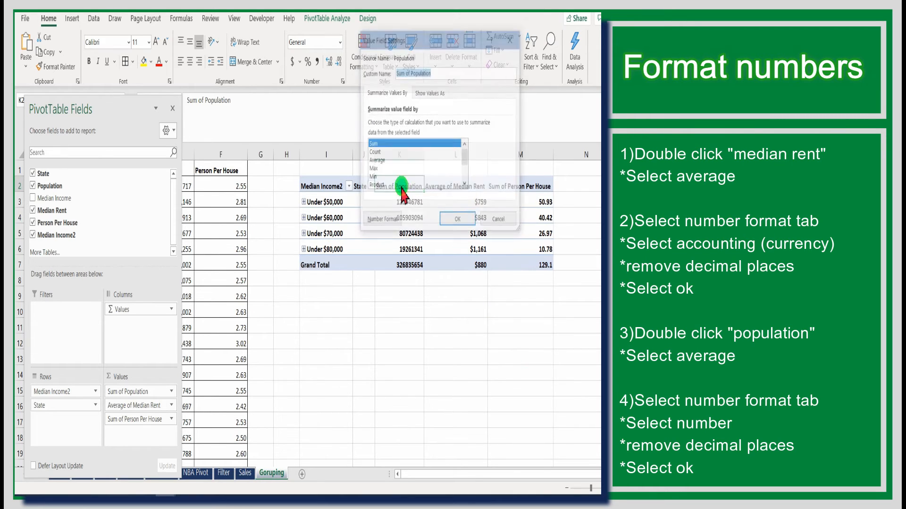
pyautogui.click(377, 161)
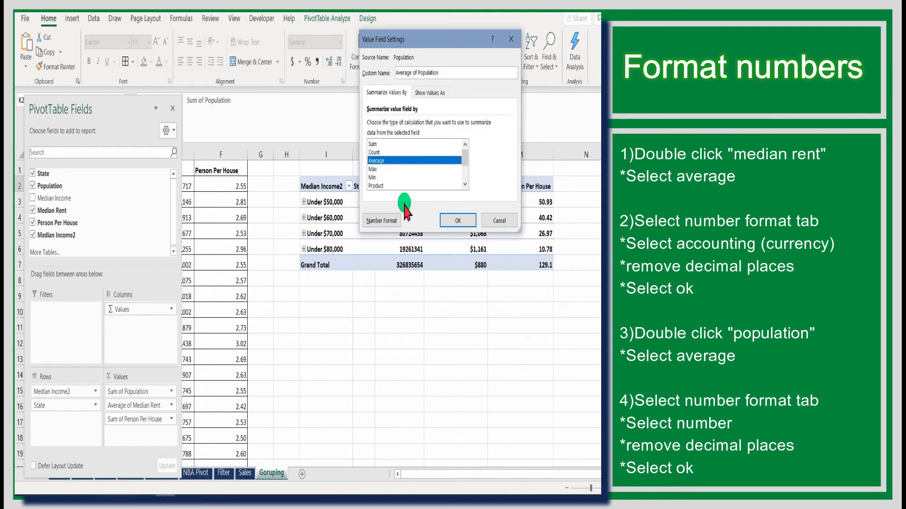
pyautogui.click(395, 223)
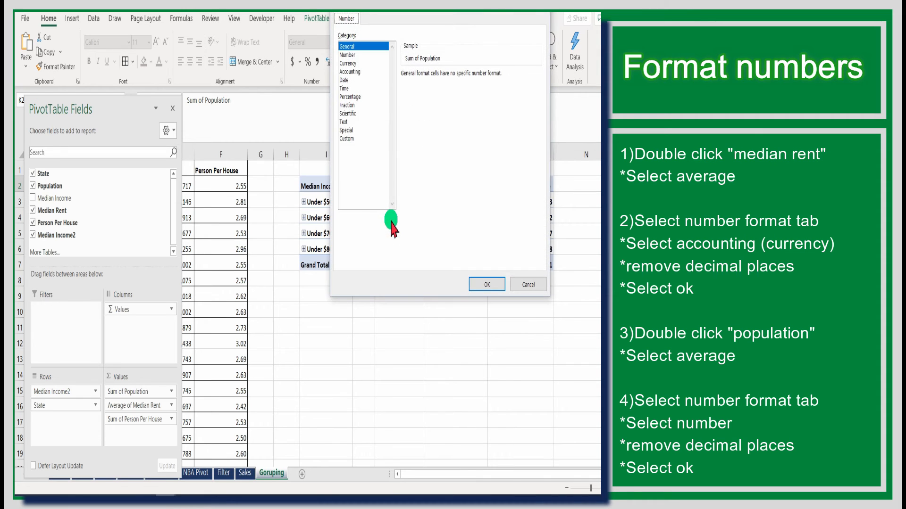
pyautogui.click(348, 54)
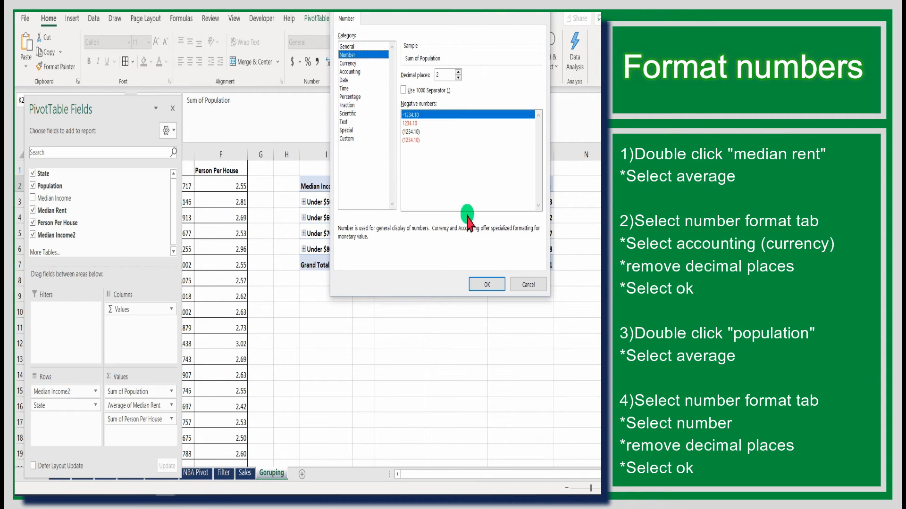
pyautogui.click(458, 78)
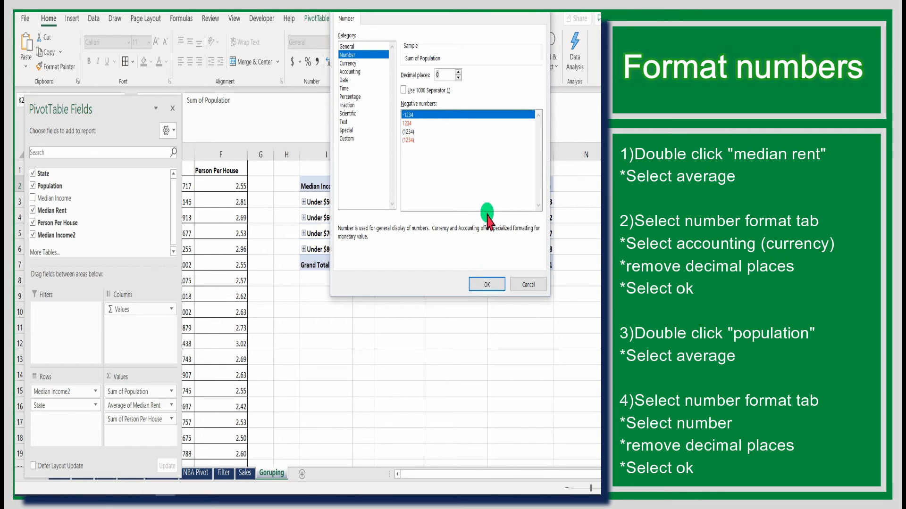
pyautogui.click(487, 284)
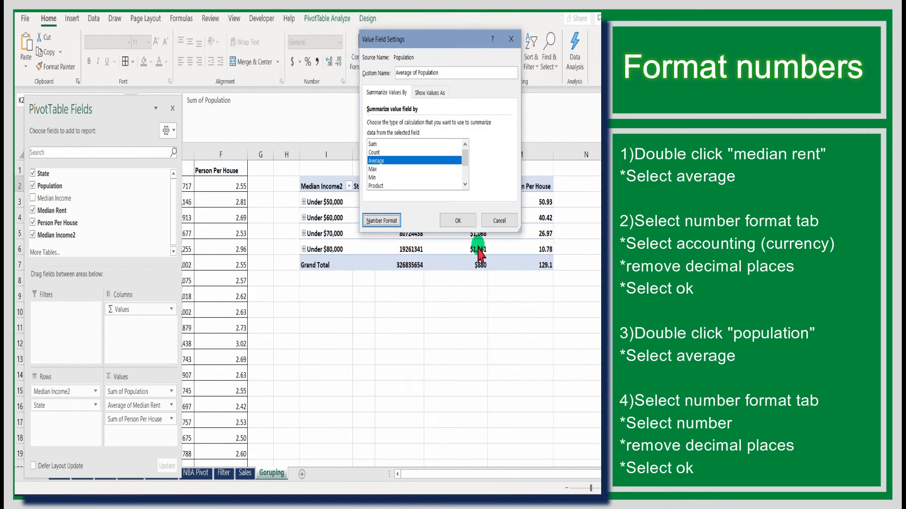
pyautogui.click(468, 222)
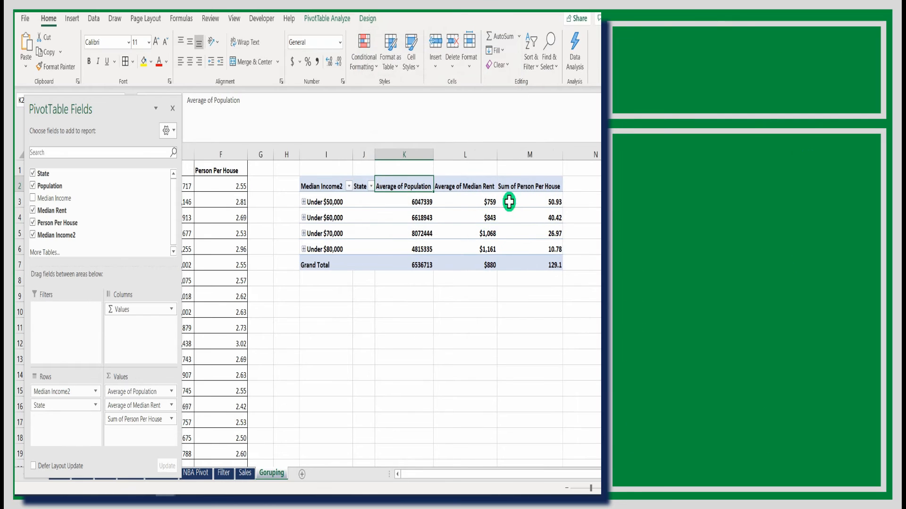
# Summarize the Person Per House values by Average and format them as Number with 2 decimal places.
pyautogui.doubleClick(522, 183)
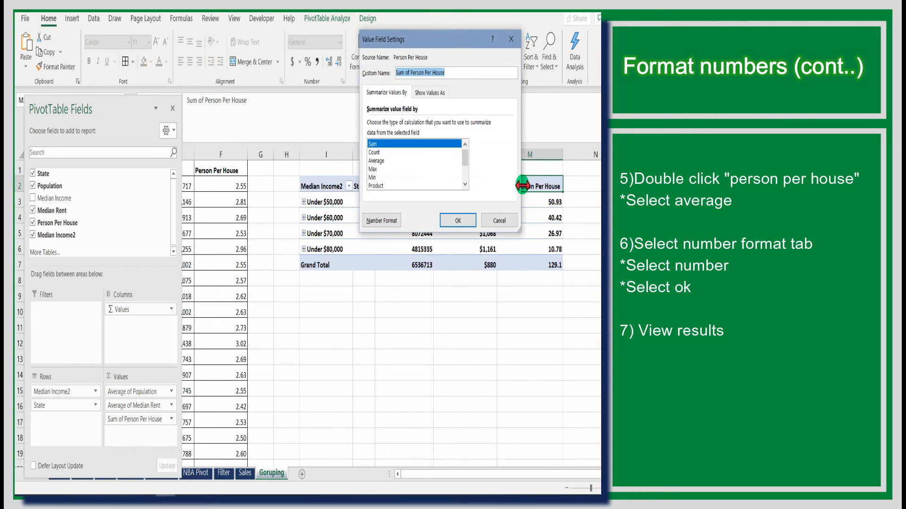
pyautogui.click(376, 161)
pyautogui.click(393, 222)
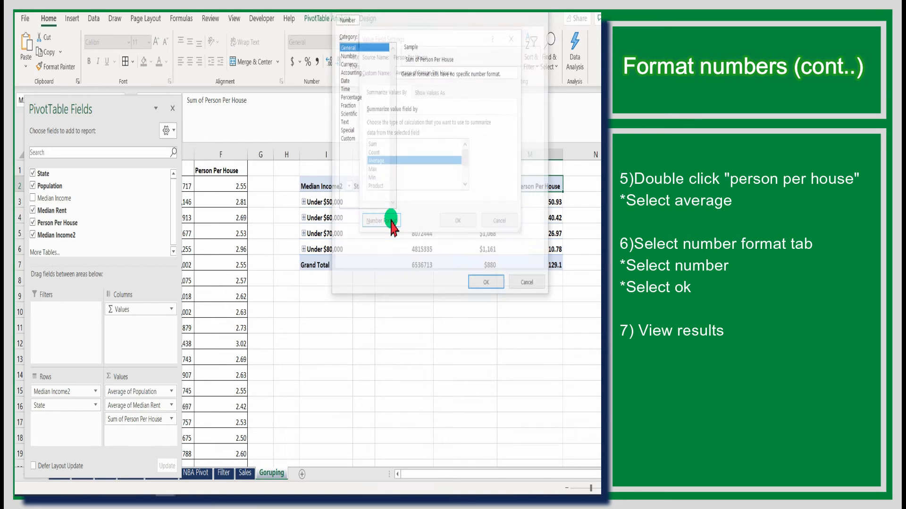
pyautogui.click(348, 55)
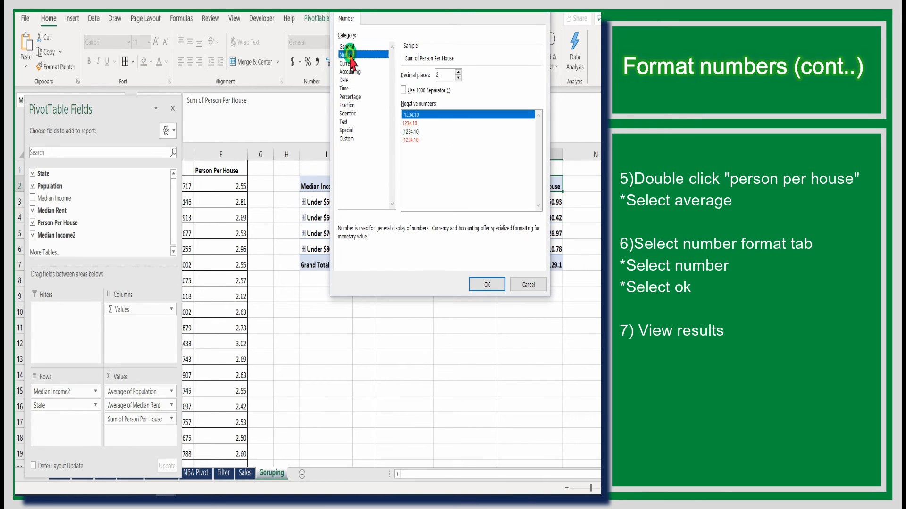
pyautogui.click(498, 285)
pyautogui.click(486, 222)
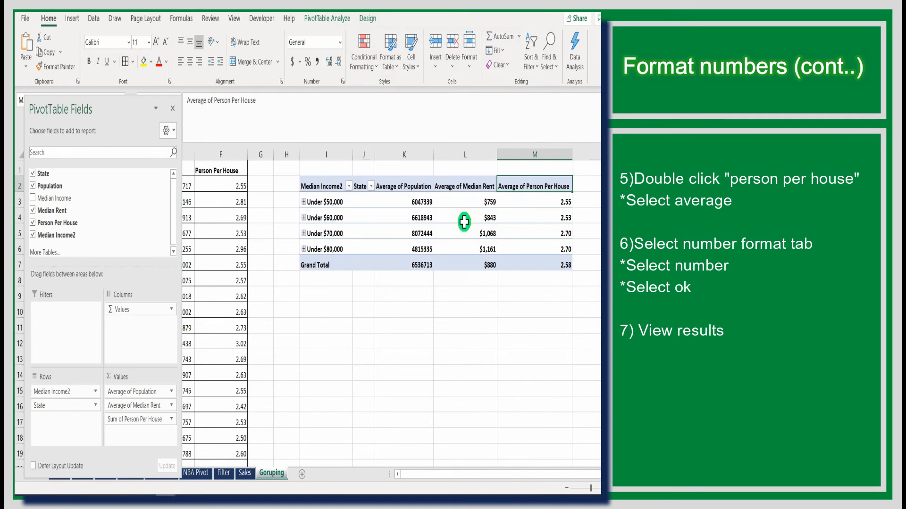
pyautogui.click(488, 325)
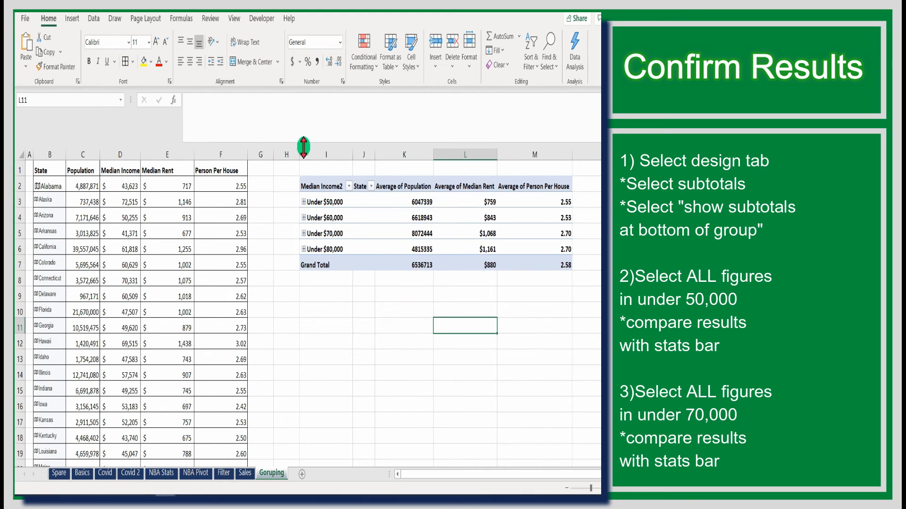
# Set the pivot table to show all subtotals at the bottom of each group.
pyautogui.click(321, 186)
pyautogui.click(368, 19)
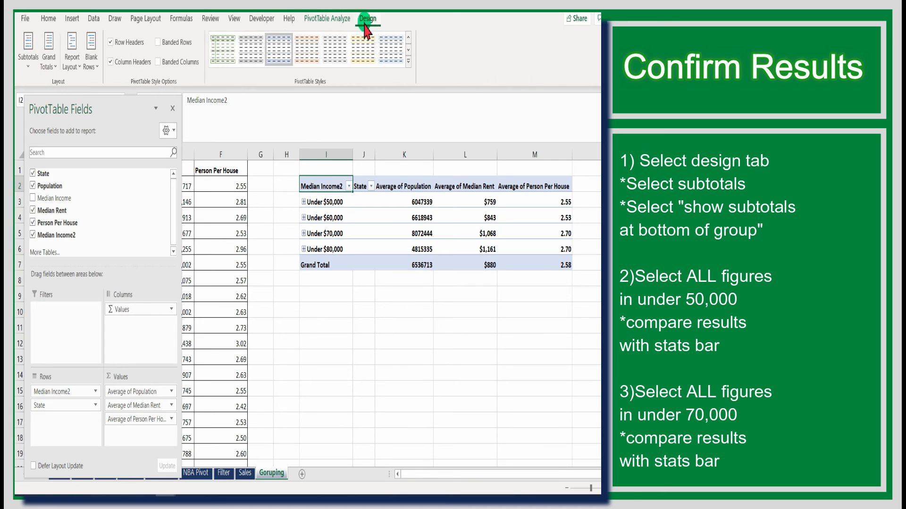
pyautogui.click(28, 66)
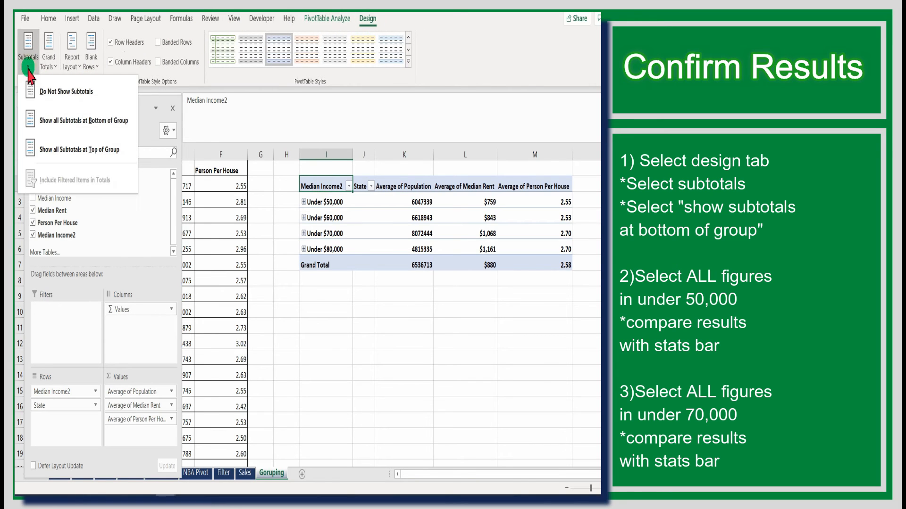
pyautogui.click(42, 120)
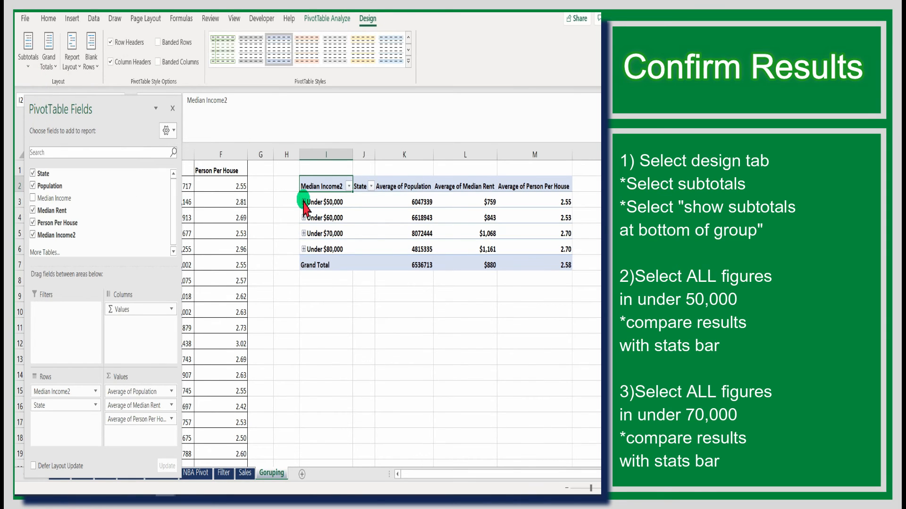
# Expand the Under $50,000 group, compare its states' average median rent with the group subtotal, and collapse the group again.
pyautogui.click(304, 202)
pyautogui.scroll(-3, 441, 372)
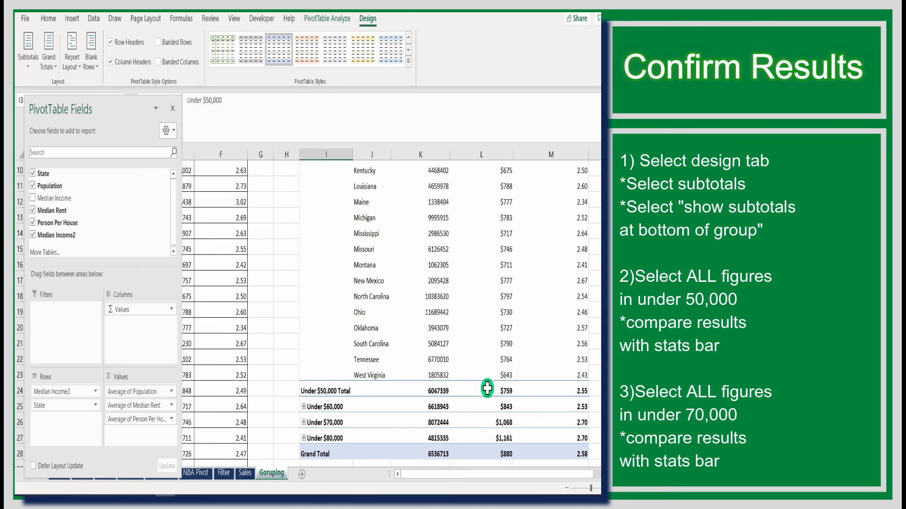
pyautogui.click(505, 390)
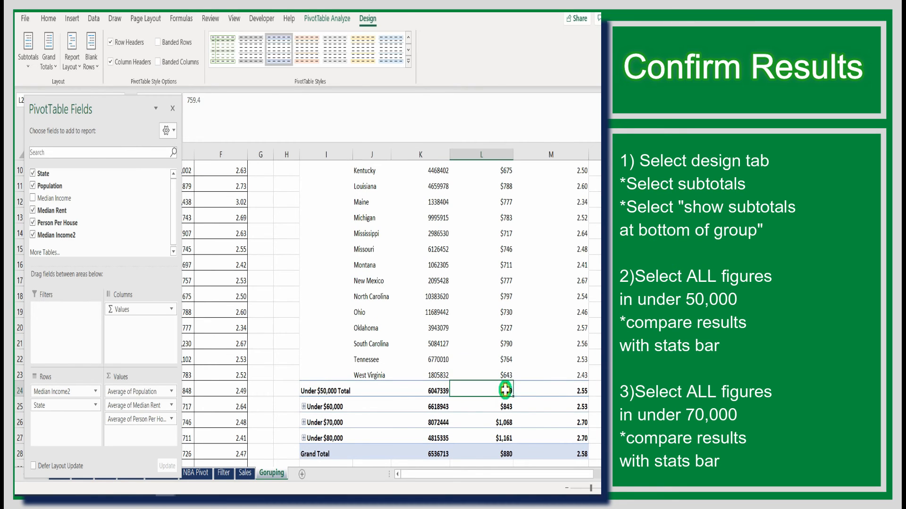
pyautogui.scroll(3, 575, 323)
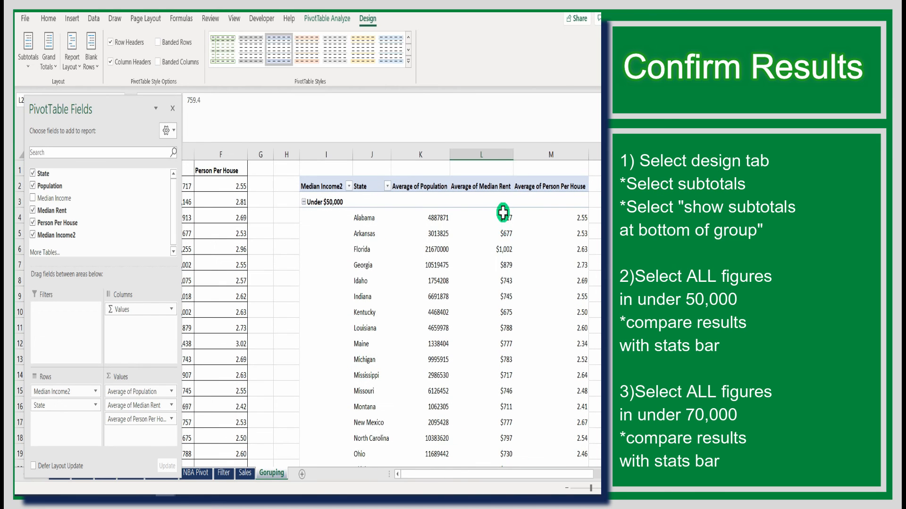
pyautogui.moveTo(503, 216); pyautogui.dragTo(505, 383)
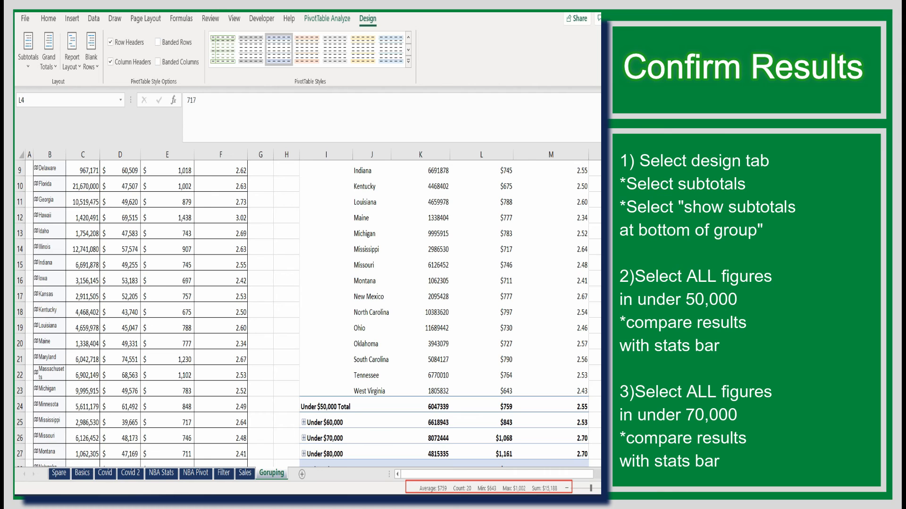
pyautogui.scroll(3, 309, 314)
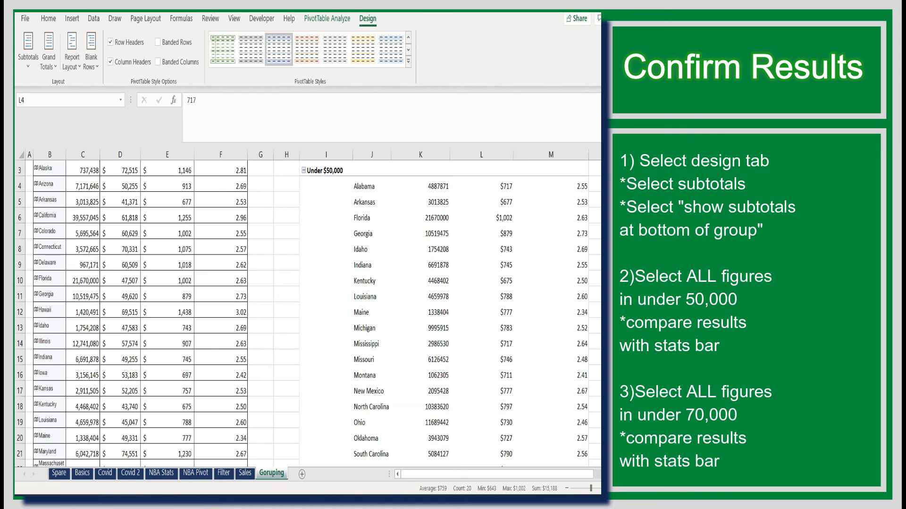
pyautogui.scroll(1, 309, 314)
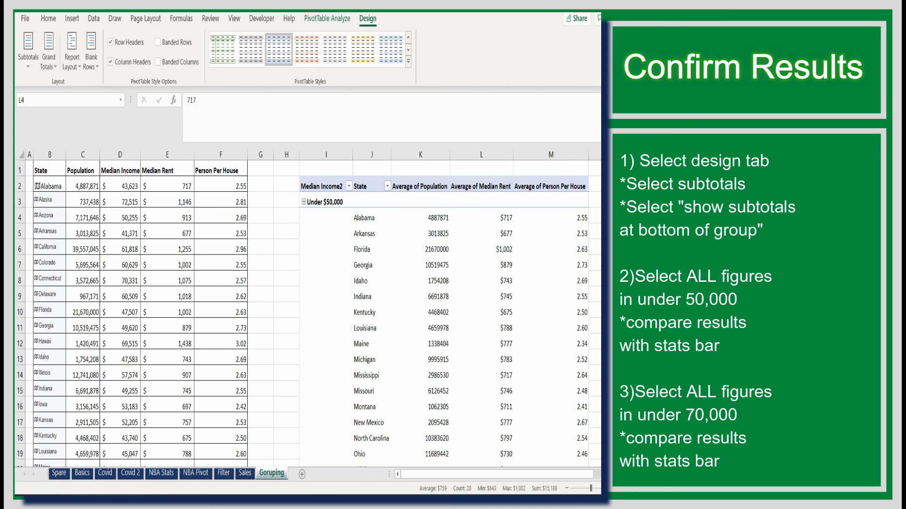
pyautogui.click(306, 201)
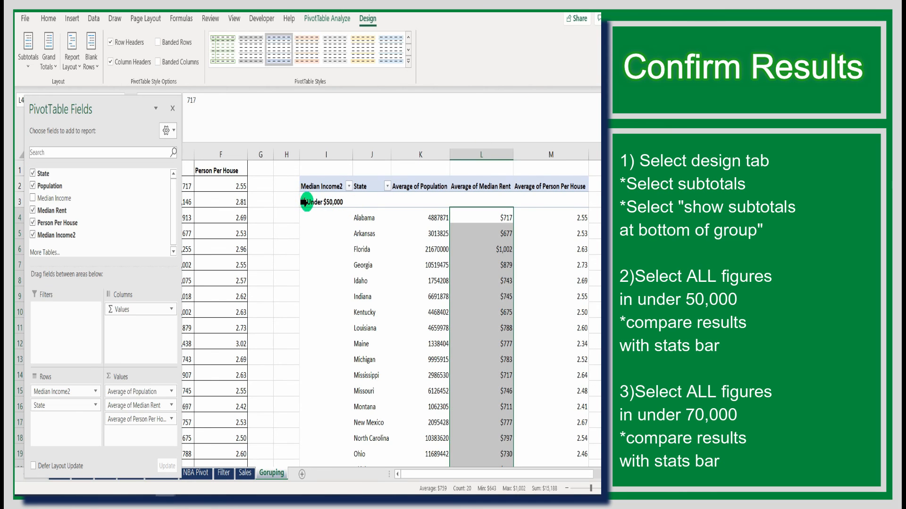
pyautogui.click(303, 202)
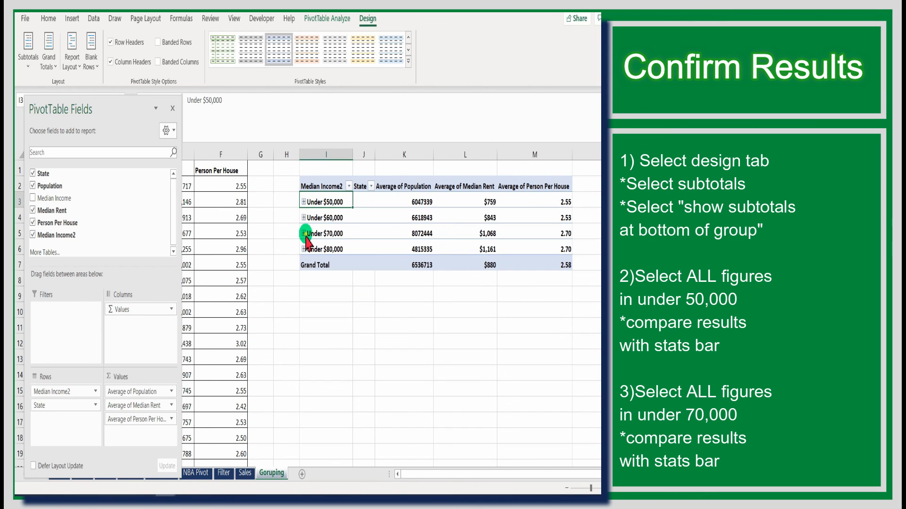
# Expand the Under $70,000 group, compare its states' average median rent with the group subtotal, and collapse the group again.
pyautogui.click(304, 234)
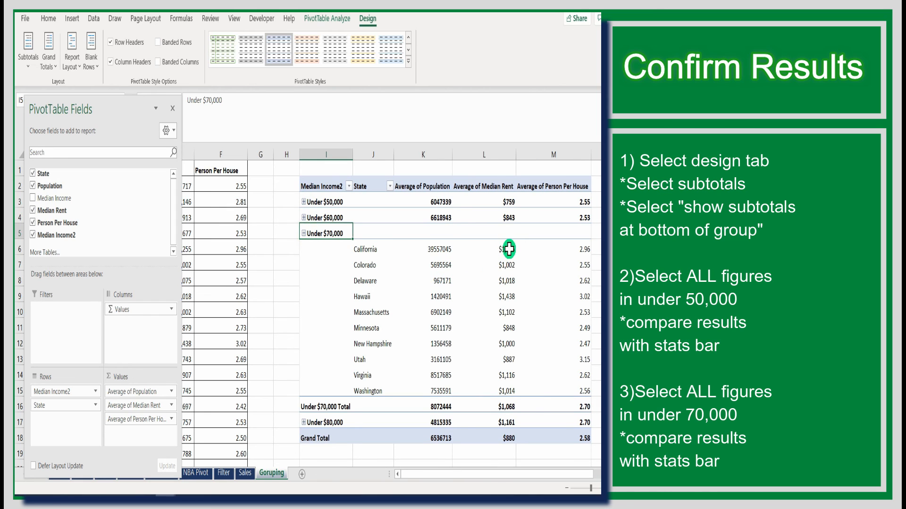
pyautogui.moveTo(509, 249); pyautogui.dragTo(508, 391)
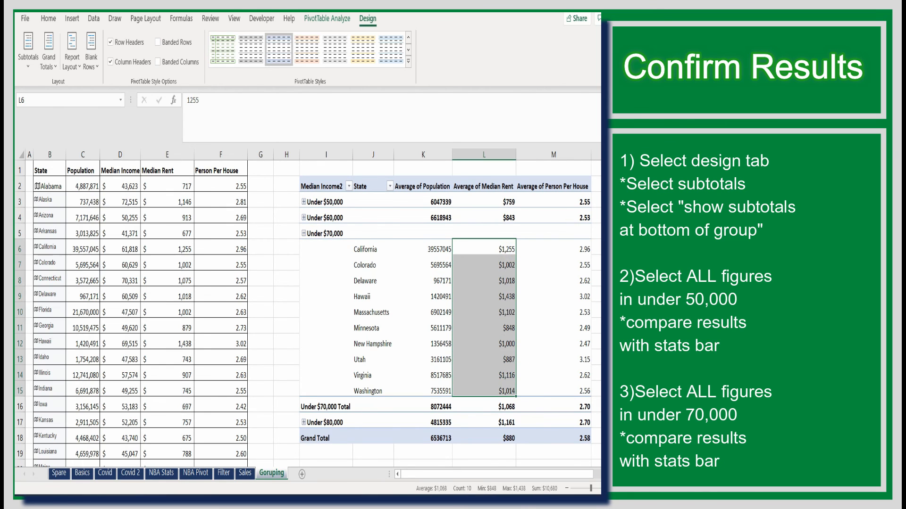
pyautogui.hotkey('ctrl', '2')
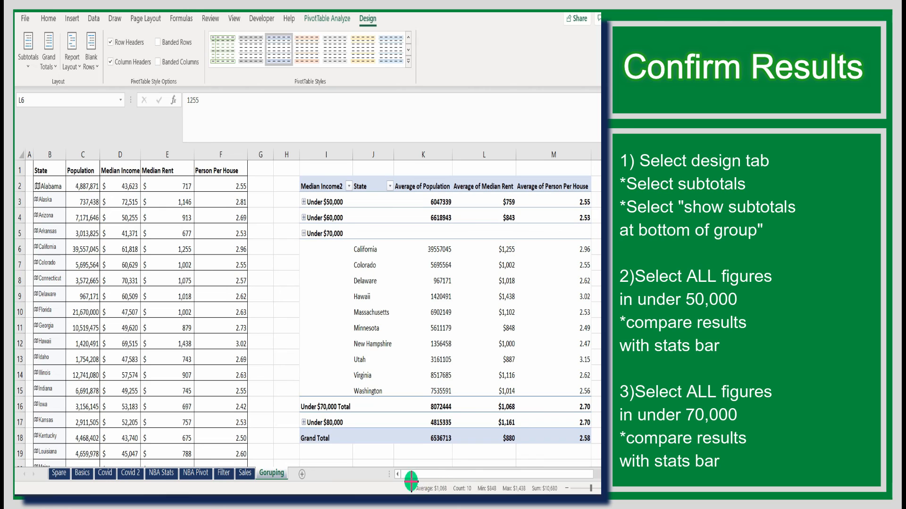
pyautogui.moveTo(411, 482)
pyautogui.mouseDown()
pyautogui.moveTo(454, 494)
pyautogui.moveTo(594, 494)
pyautogui.mouseUp()
pyautogui.click(305, 233)
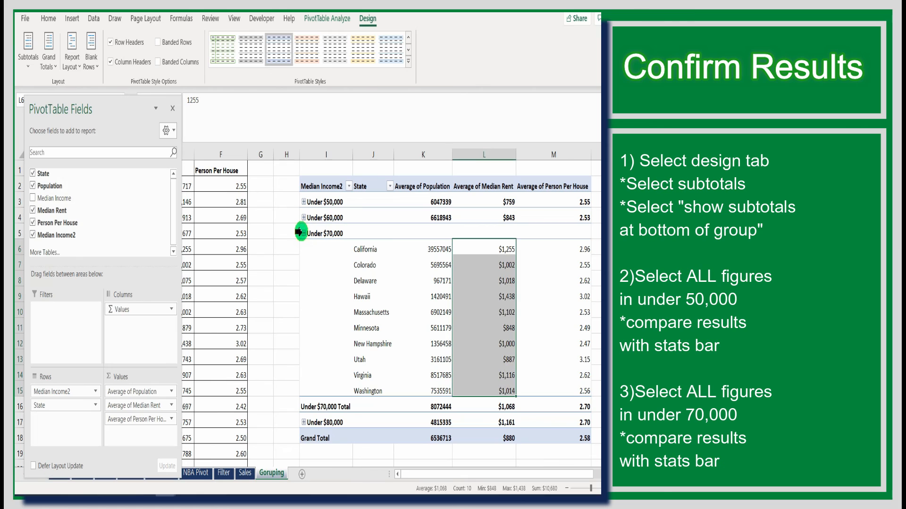